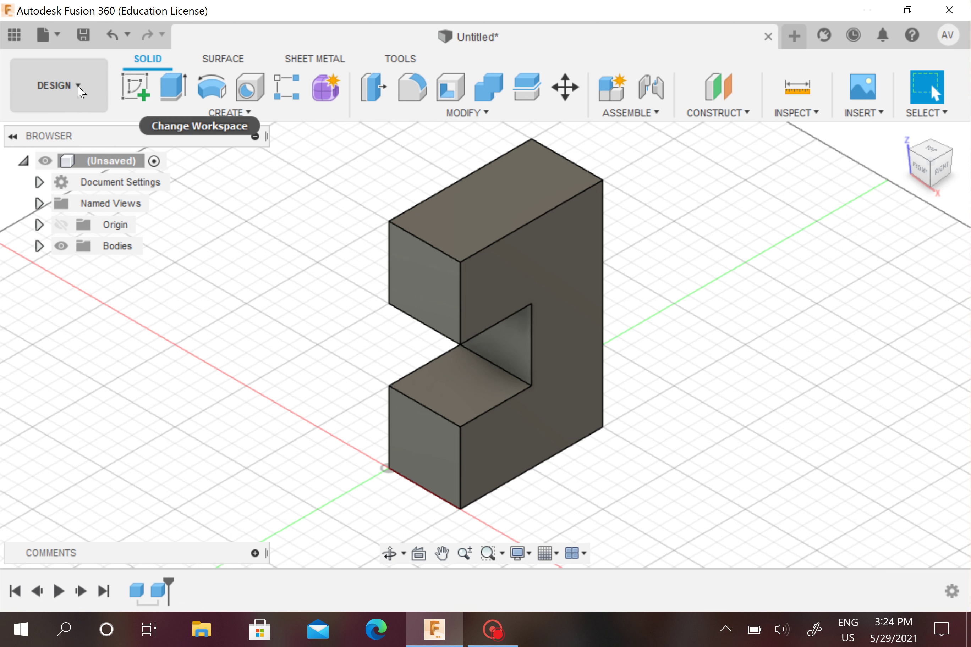
Choose DRAWING > From Design in the workspace menu, which brings up the Save dialog for Untitled.
{"action": "left_click", "coordinate": [53, 87]}
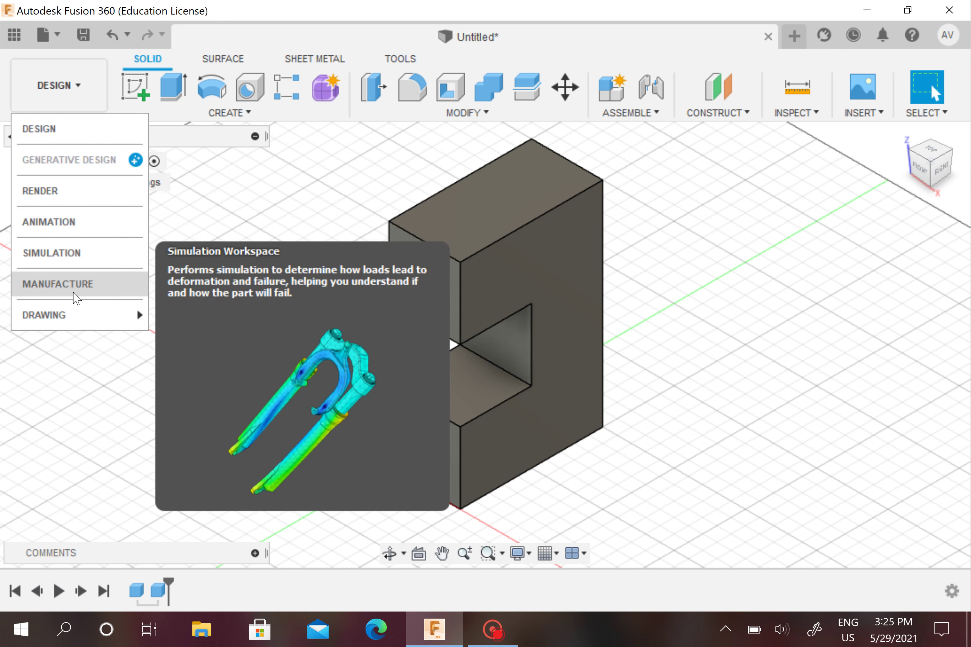
{"action": "mouse_move", "coordinate": [77, 318]}
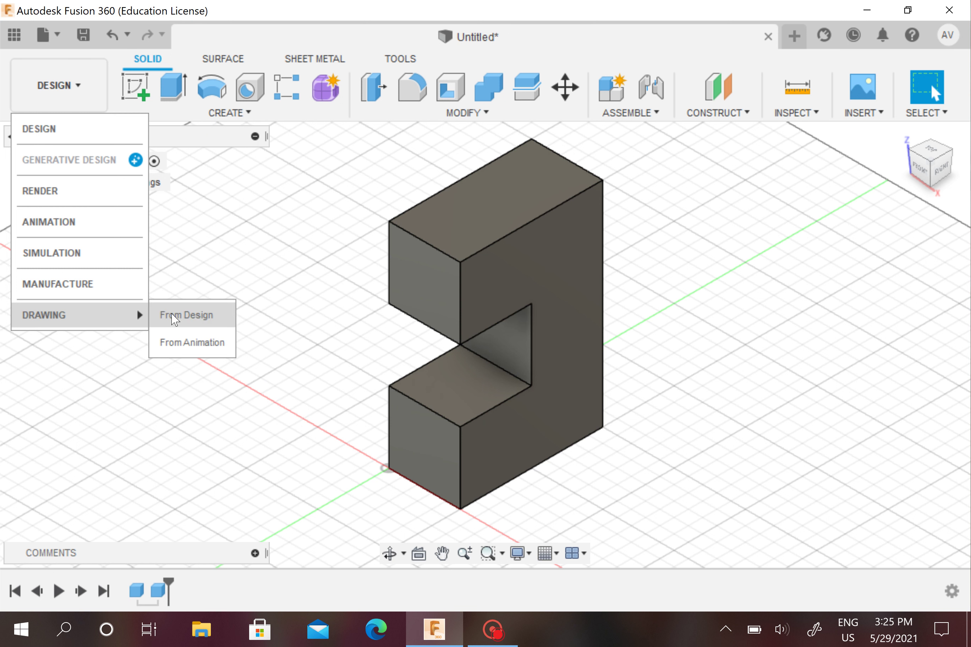
{"action": "left_click", "coordinate": [278, 189]}
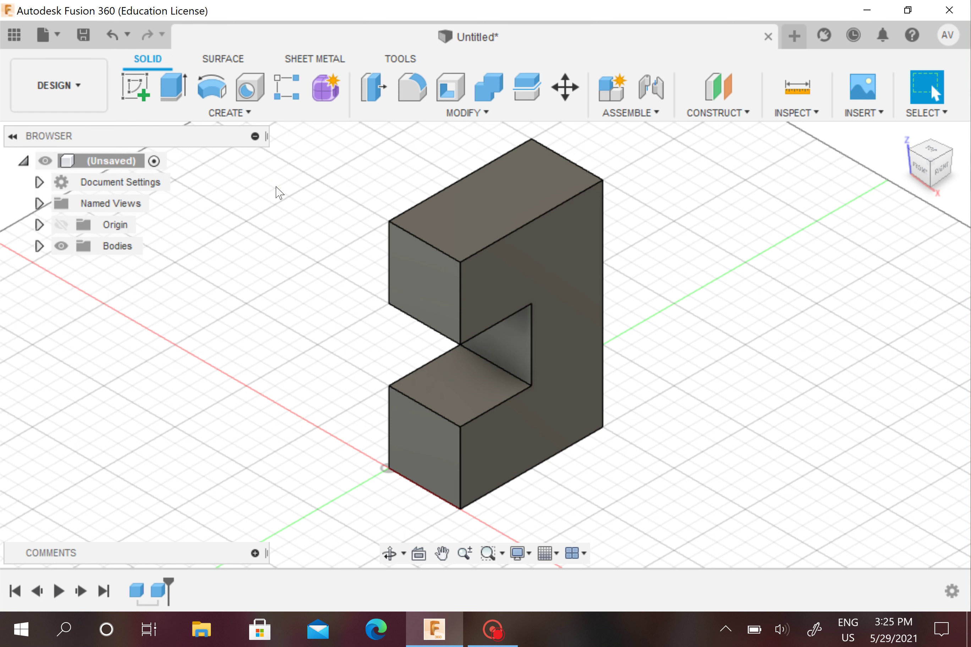
{"action": "left_click", "coordinate": [83, 85]}
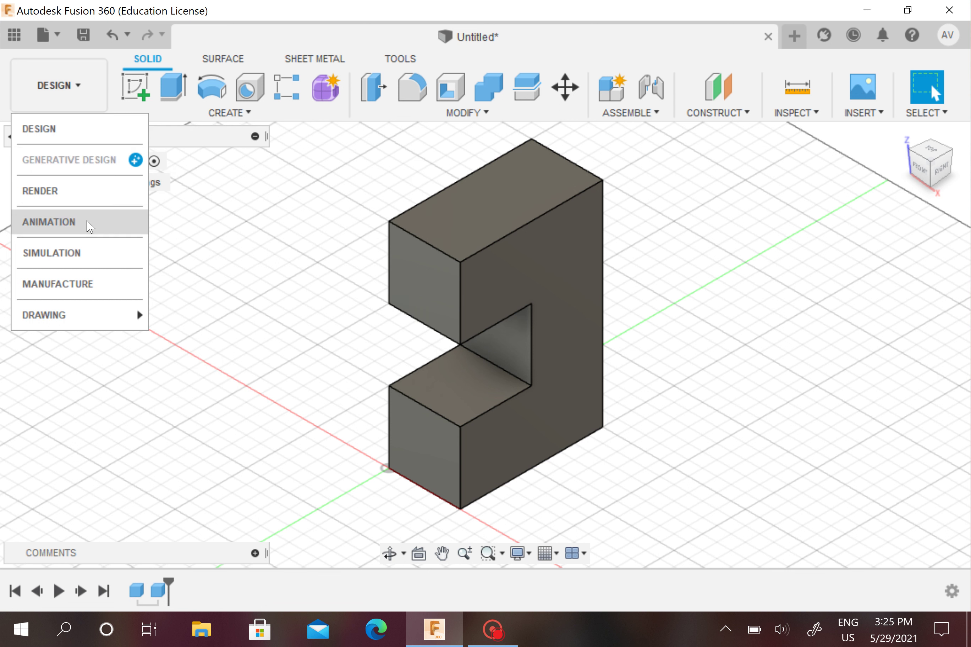
{"action": "mouse_move", "coordinate": [97, 311]}
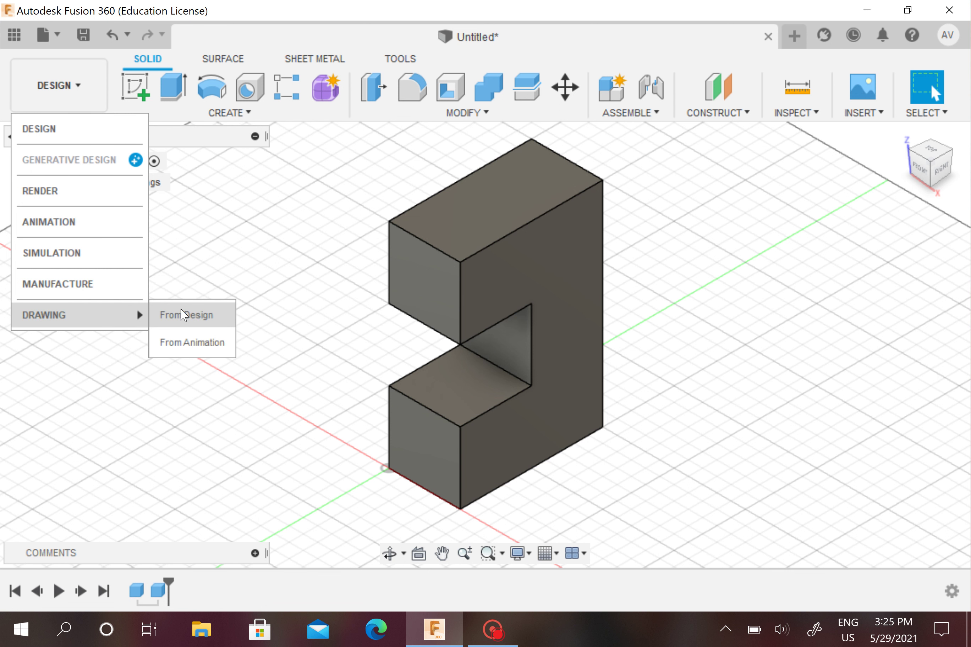
{"action": "left_click", "coordinate": [191, 318]}
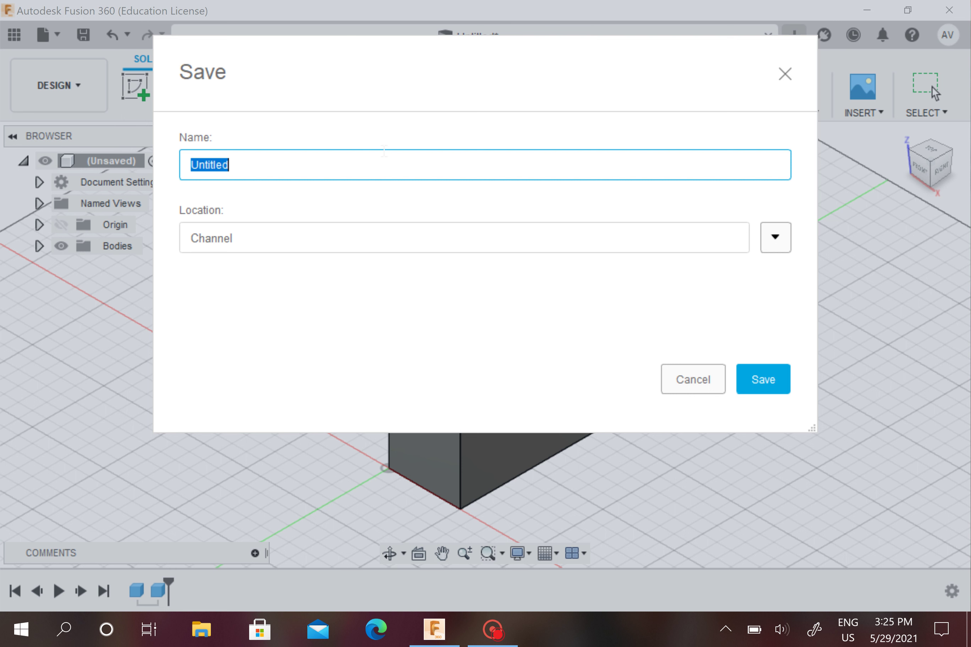
Save the design under the name 'hello'.
{"action": "key", "text": "BackSpace"}
{"action": "type", "text": "hello"}
{"action": "left_click", "coordinate": [777, 389]}
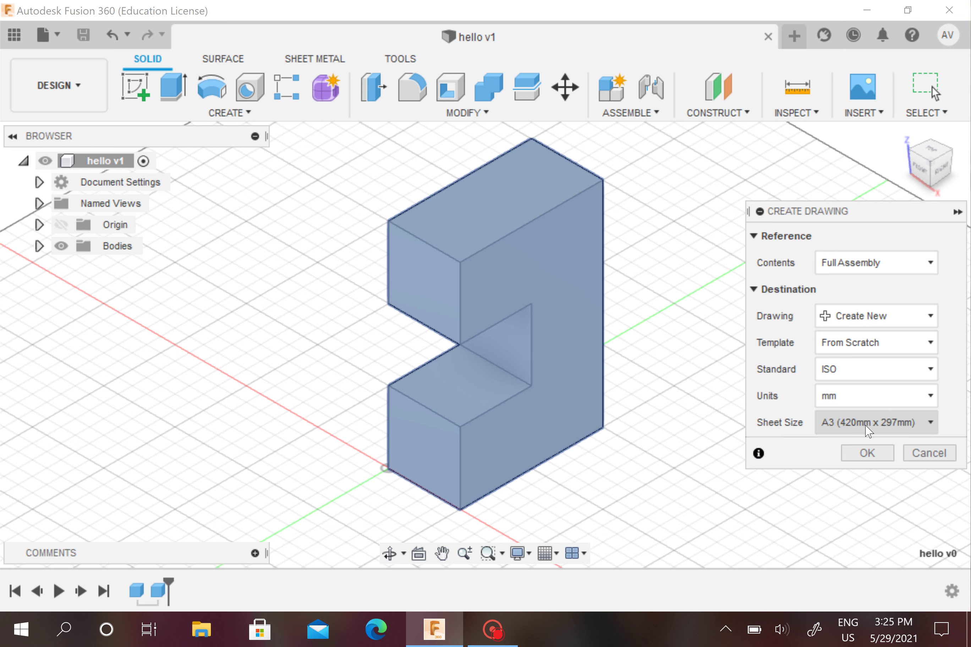
Leave the sheet size at A3 and cancel the Create Drawing options.
{"action": "left_click", "coordinate": [882, 428]}
{"action": "left_click", "coordinate": [877, 424]}
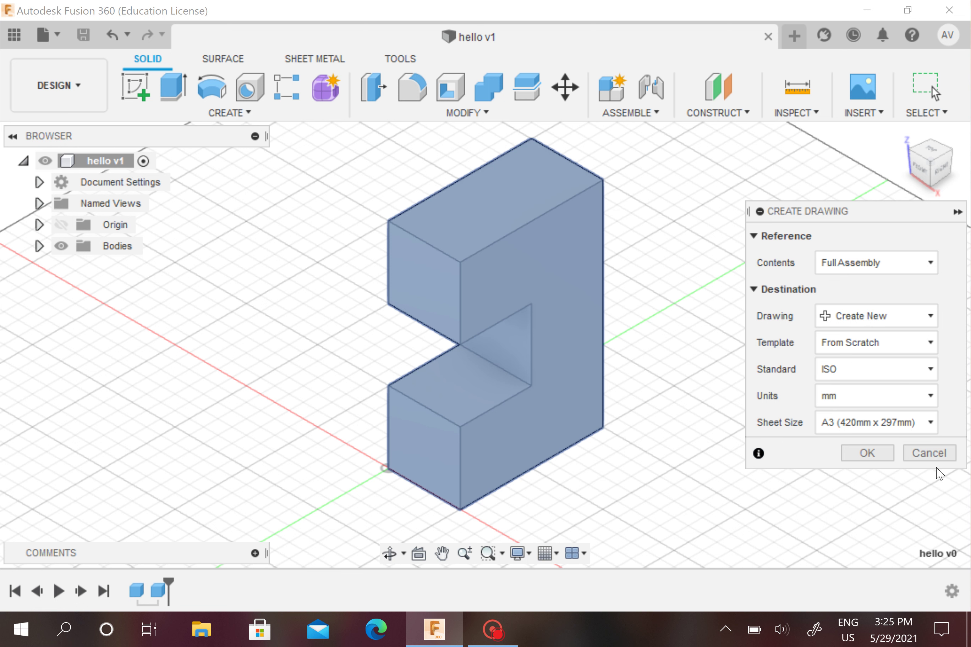
{"action": "left_click", "coordinate": [928, 454]}
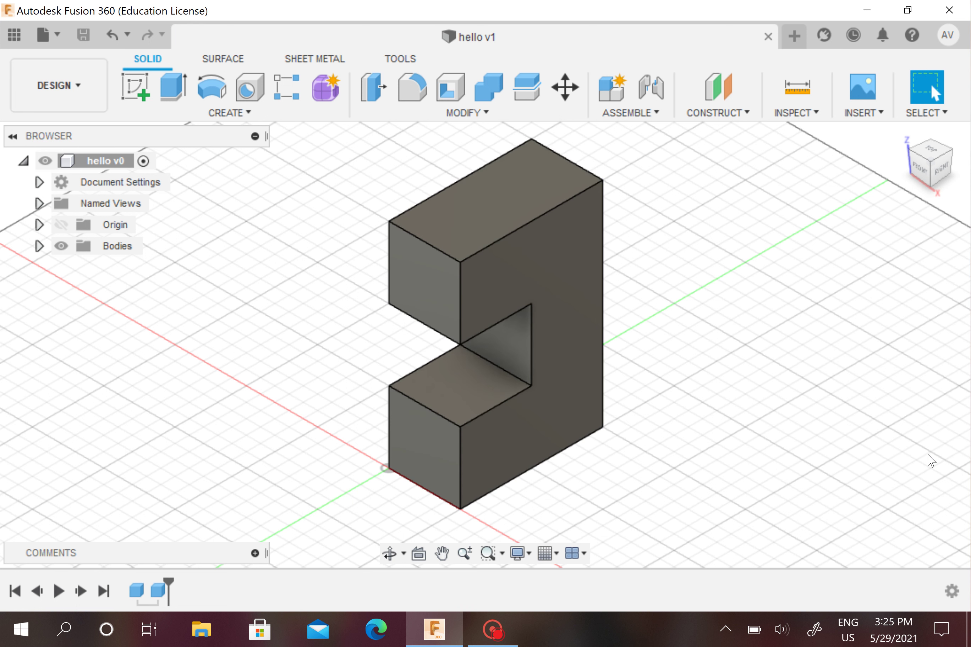
Change the Units in Document Settings from millimetres to Inch.
{"action": "left_click", "coordinate": [40, 182]}
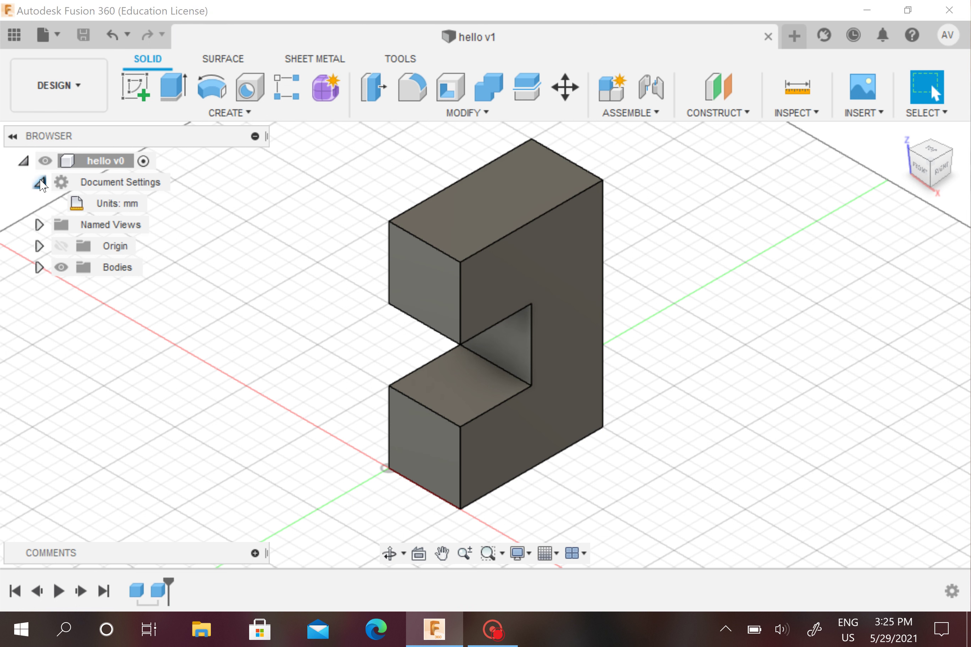
{"action": "mouse_move", "coordinate": [121, 207]}
{"action": "mouse_move", "coordinate": [159, 210]}
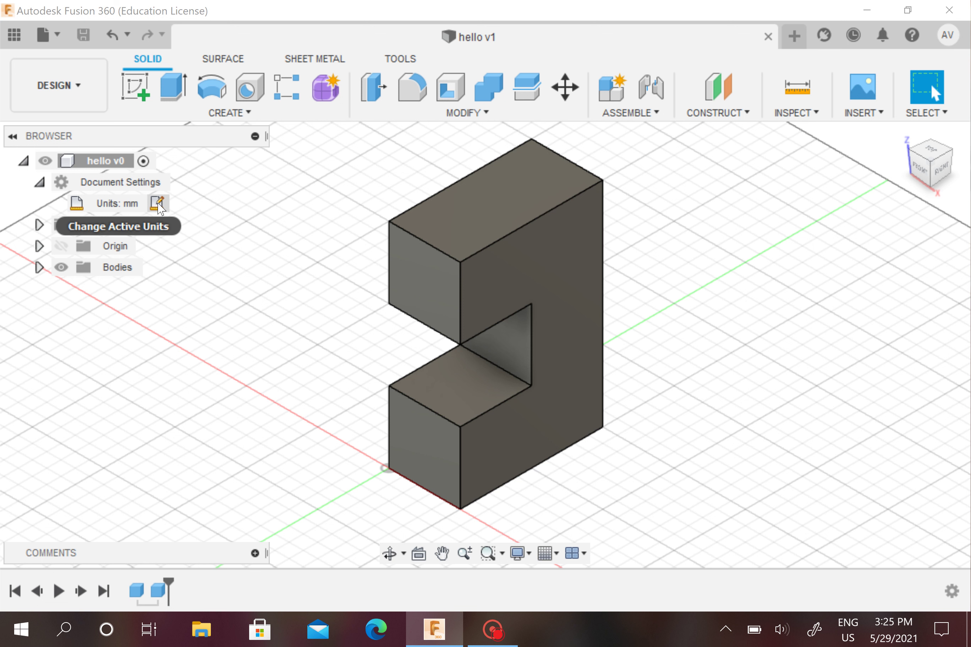
{"action": "left_click", "coordinate": [158, 204]}
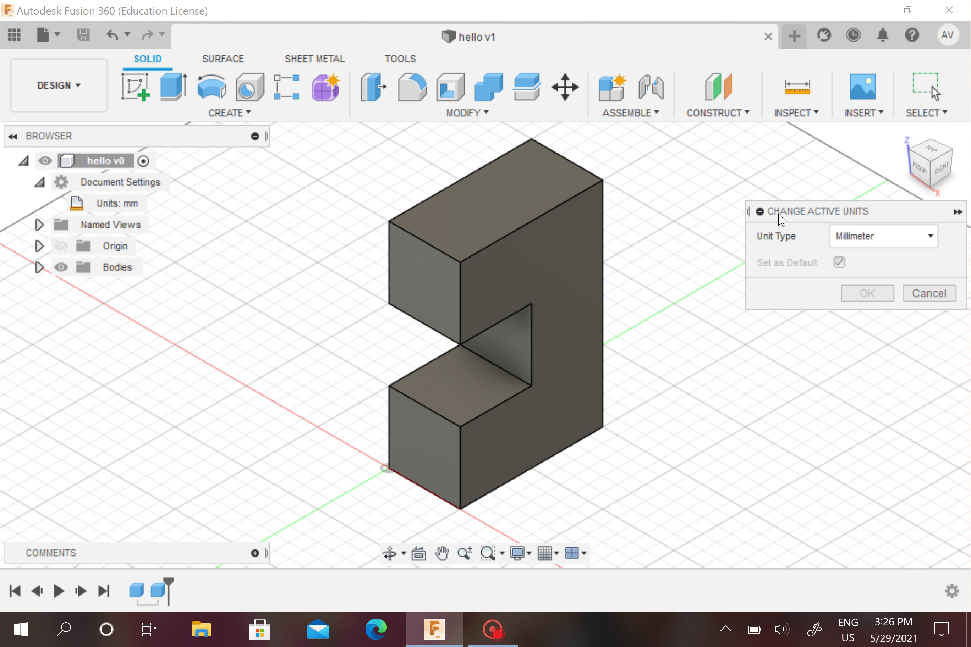
{"action": "left_click", "coordinate": [897, 247]}
{"action": "left_click", "coordinate": [873, 319]}
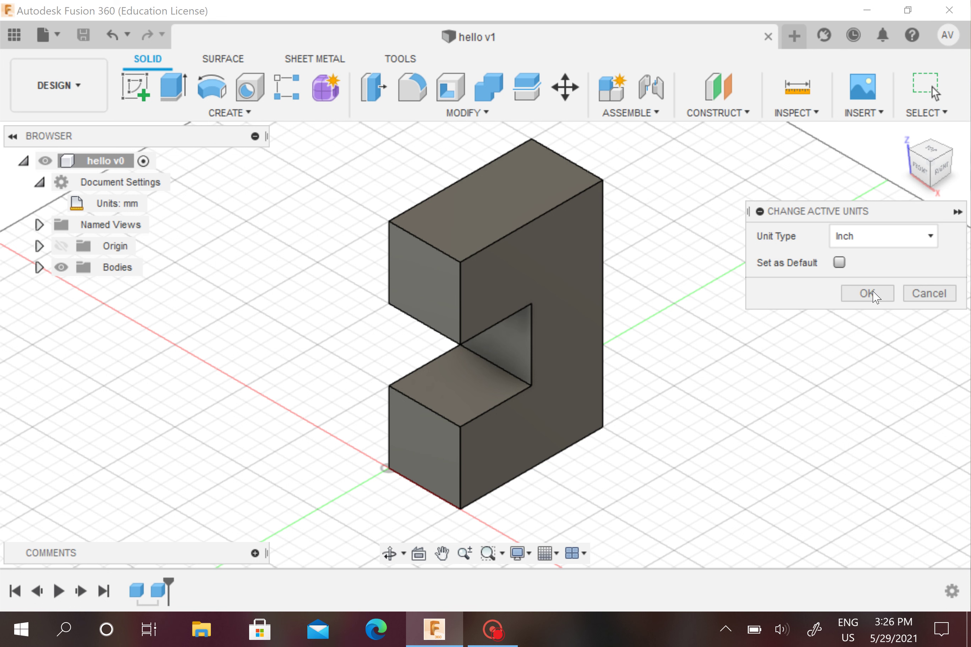
{"action": "left_click", "coordinate": [867, 294]}
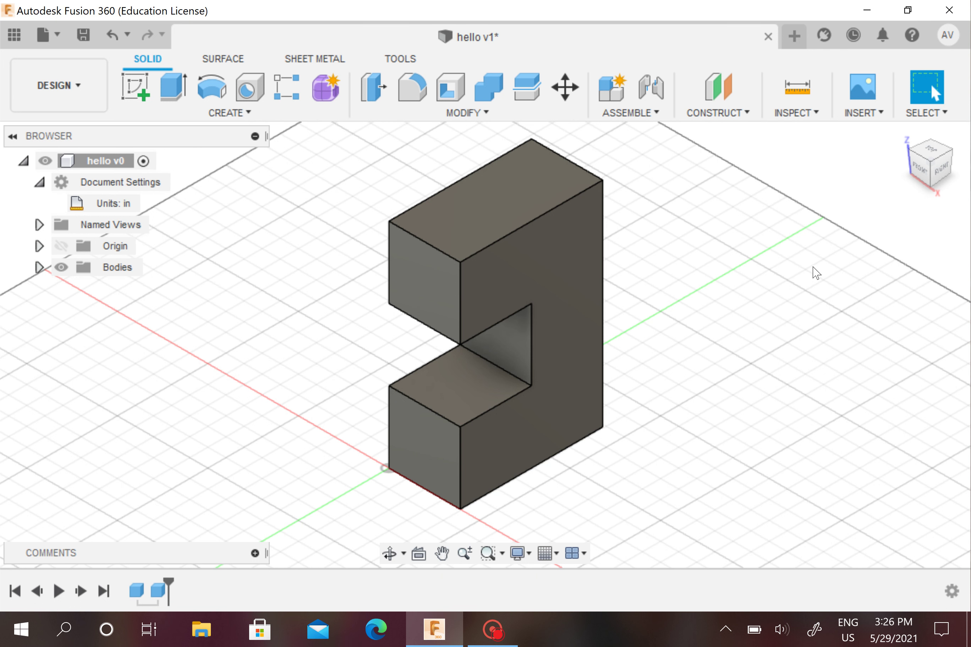
{"action": "left_click", "coordinate": [40, 182]}
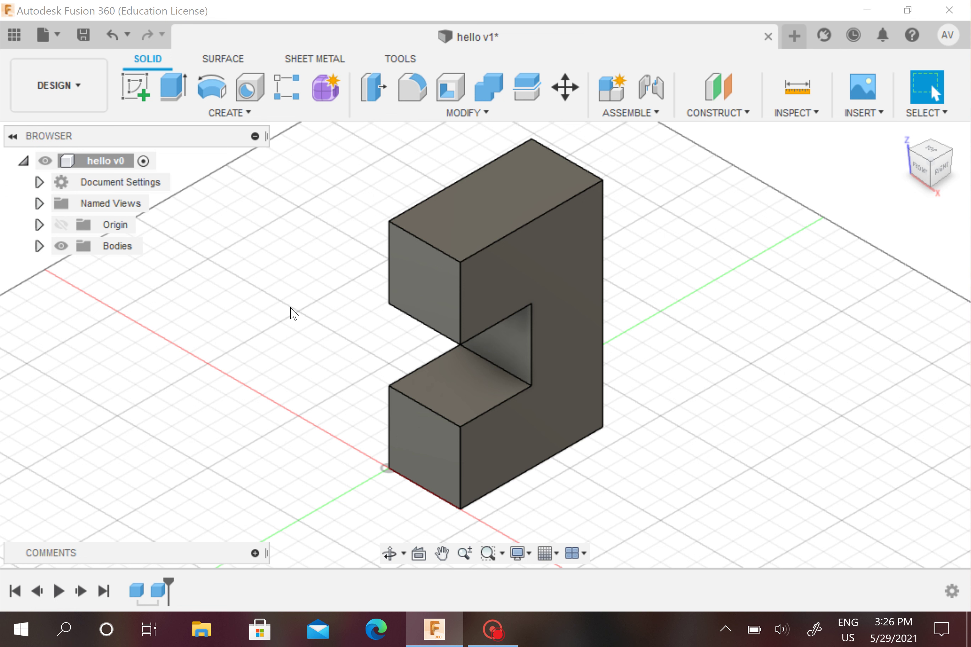
Create a drawing From Design with Full Assembly, mm units and an A (8.5in x 11in) sheet.
{"action": "left_click", "coordinate": [65, 95]}
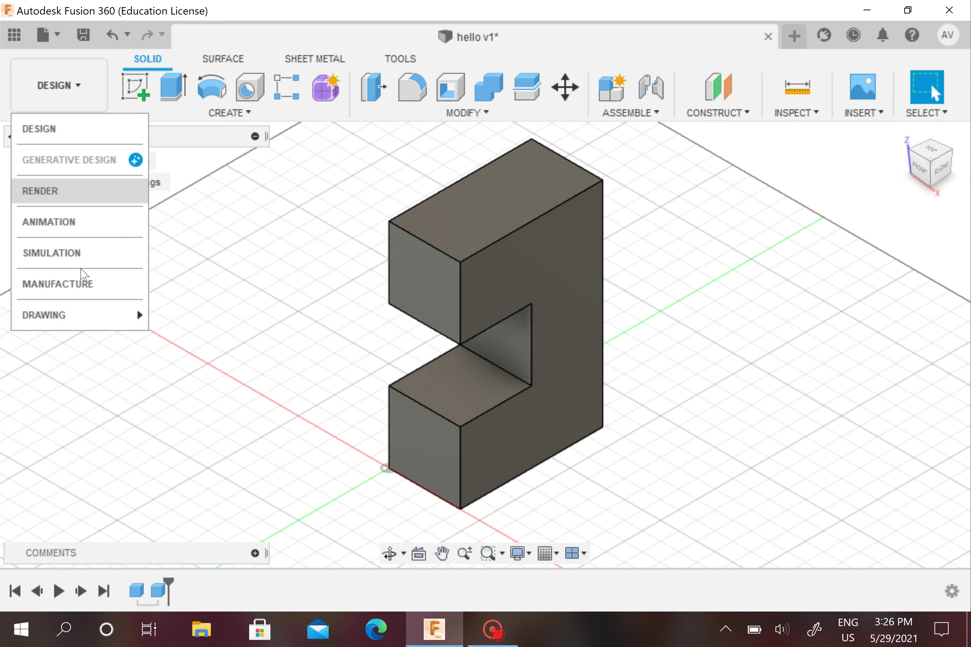
{"action": "mouse_move", "coordinate": [137, 308]}
{"action": "left_click", "coordinate": [199, 322]}
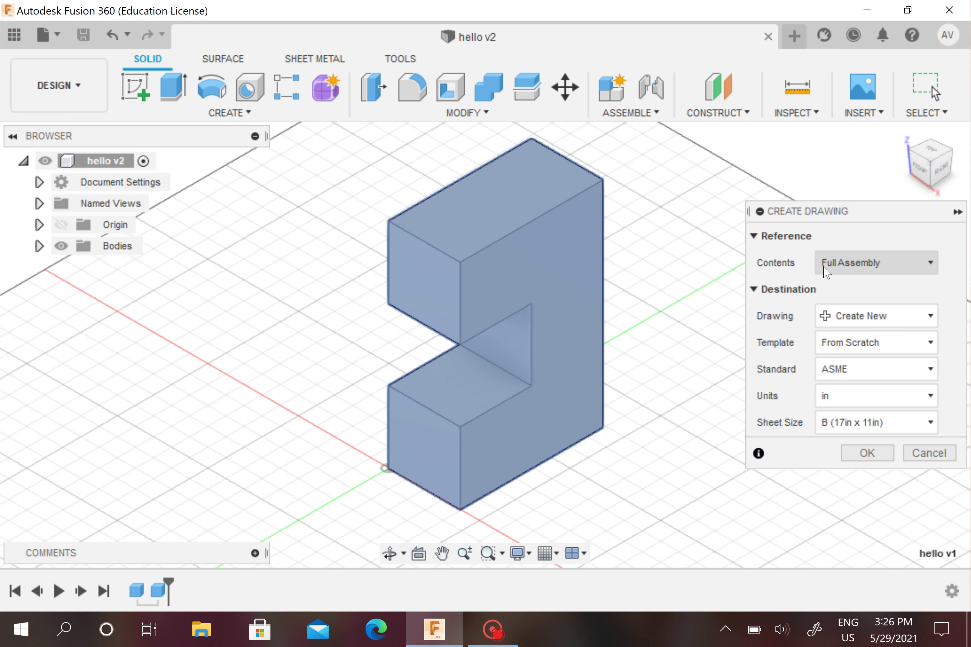
{"action": "left_click", "coordinate": [877, 269]}
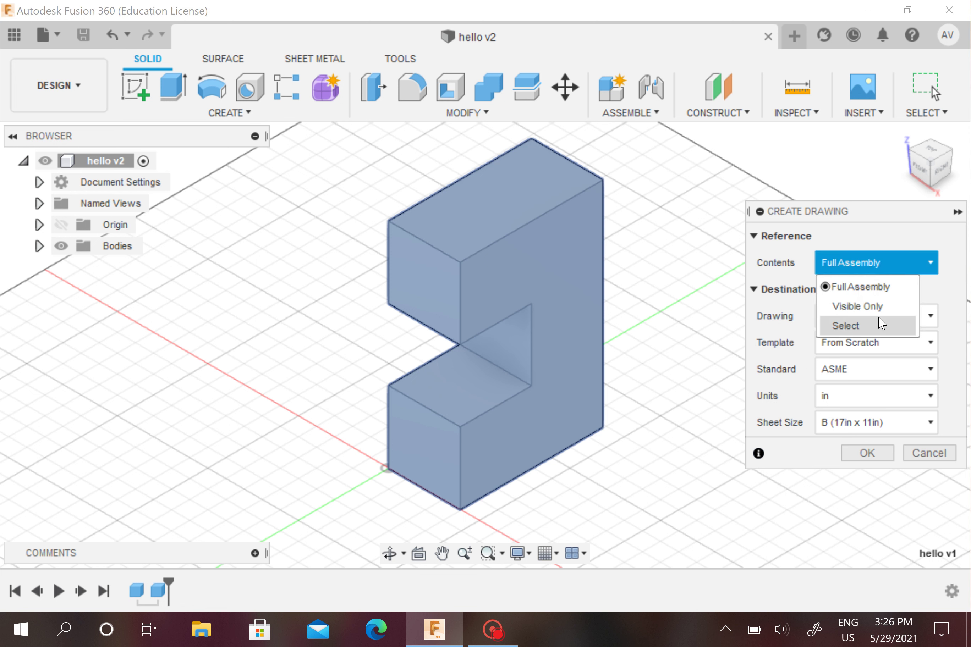
{"action": "left_click", "coordinate": [875, 265]}
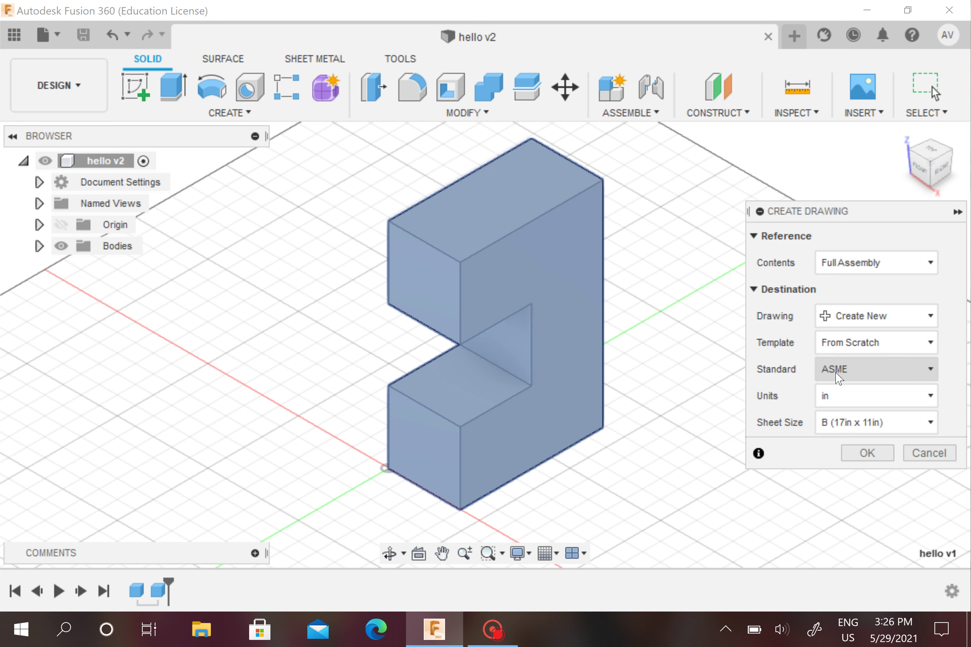
{"action": "left_click", "coordinate": [830, 397]}
{"action": "left_click", "coordinate": [841, 439]}
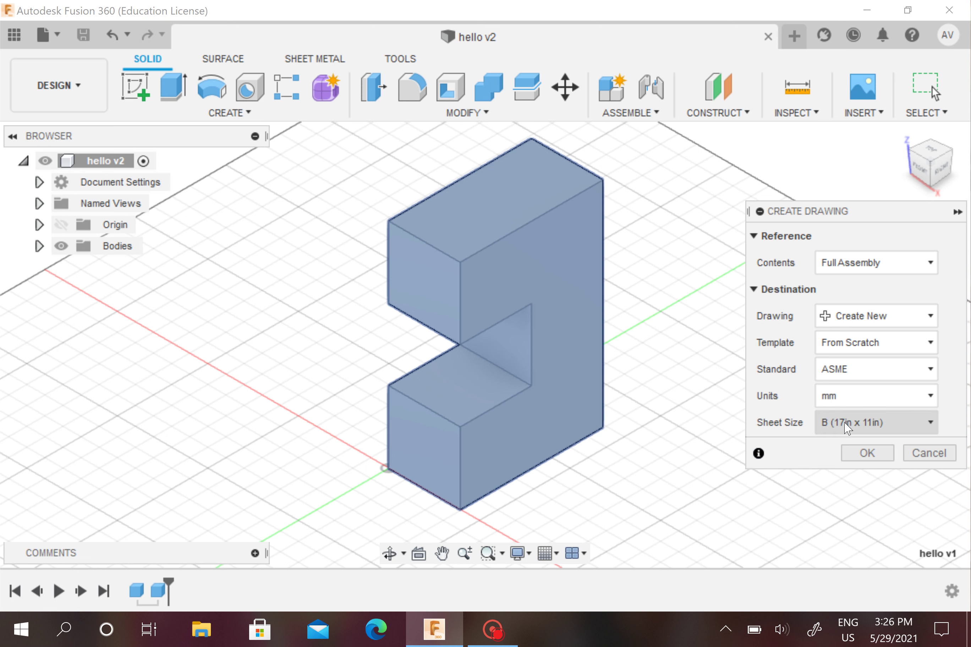
{"action": "left_click", "coordinate": [850, 423]}
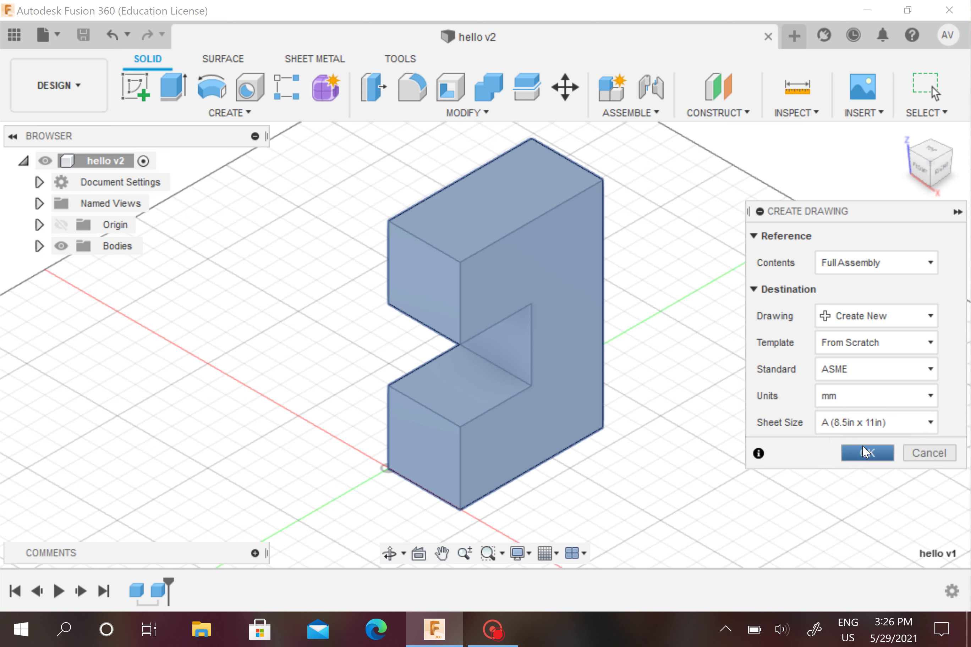
{"action": "left_click", "coordinate": [869, 448]}
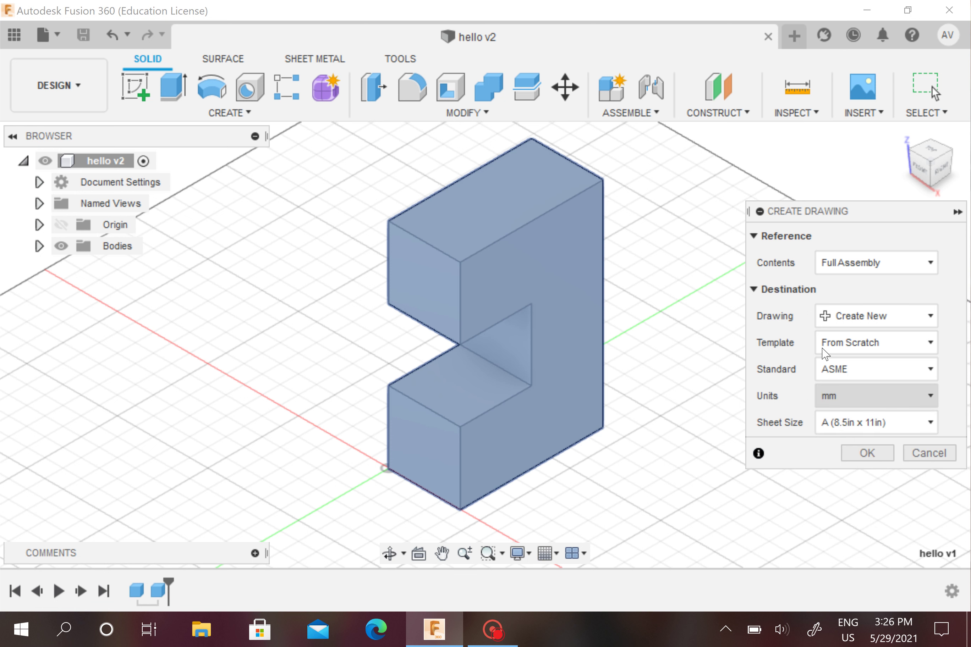
{"action": "left_click", "coordinate": [867, 455]}
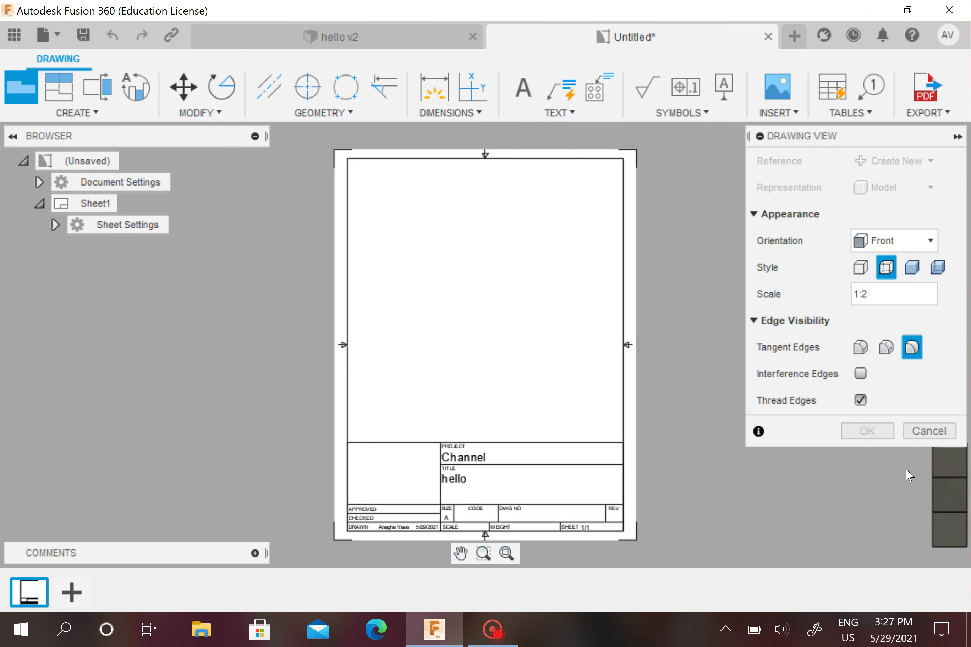
Cancel the first drawing view, look at the hello v2 design, then return to the drawing sheet.
{"action": "left_click", "coordinate": [934, 432]}
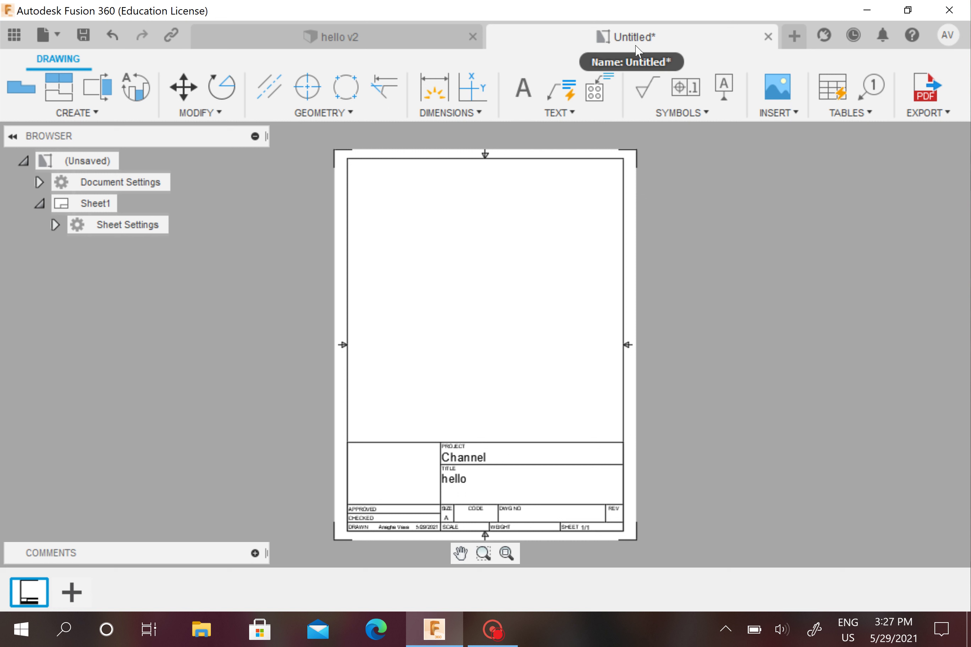
{"action": "left_click", "coordinate": [319, 44]}
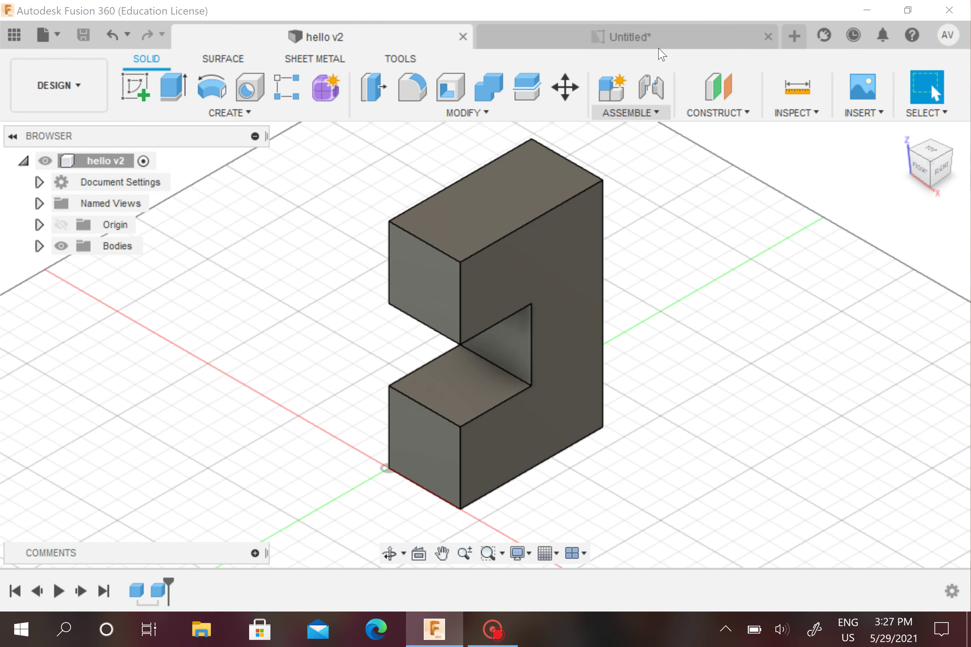
{"action": "left_click", "coordinate": [645, 27]}
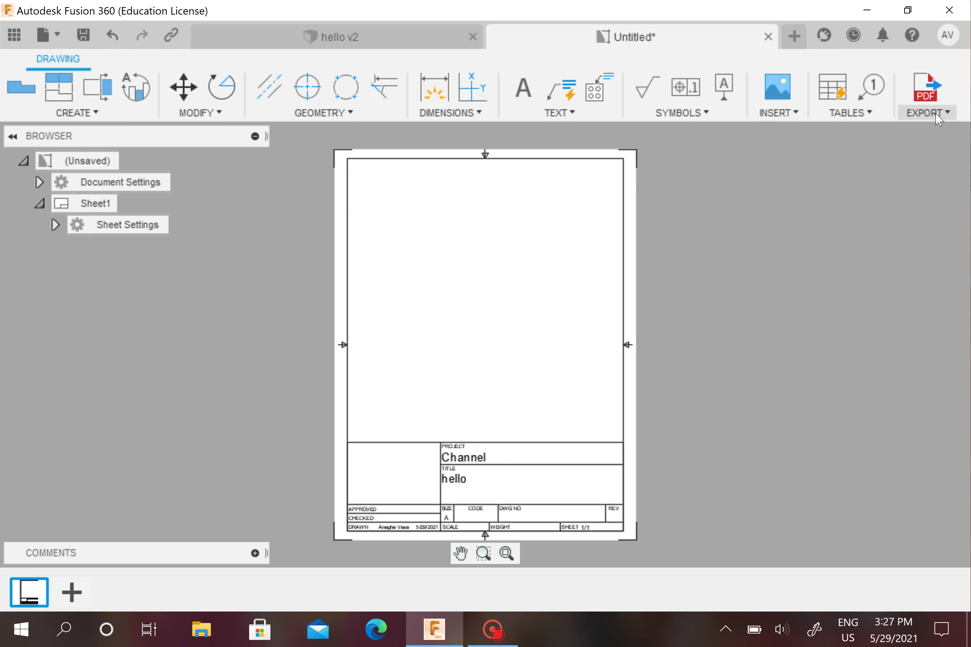
Start a base view from the CREATE list, then go back to the untitled drawing sheet.
{"action": "left_click", "coordinate": [76, 113]}
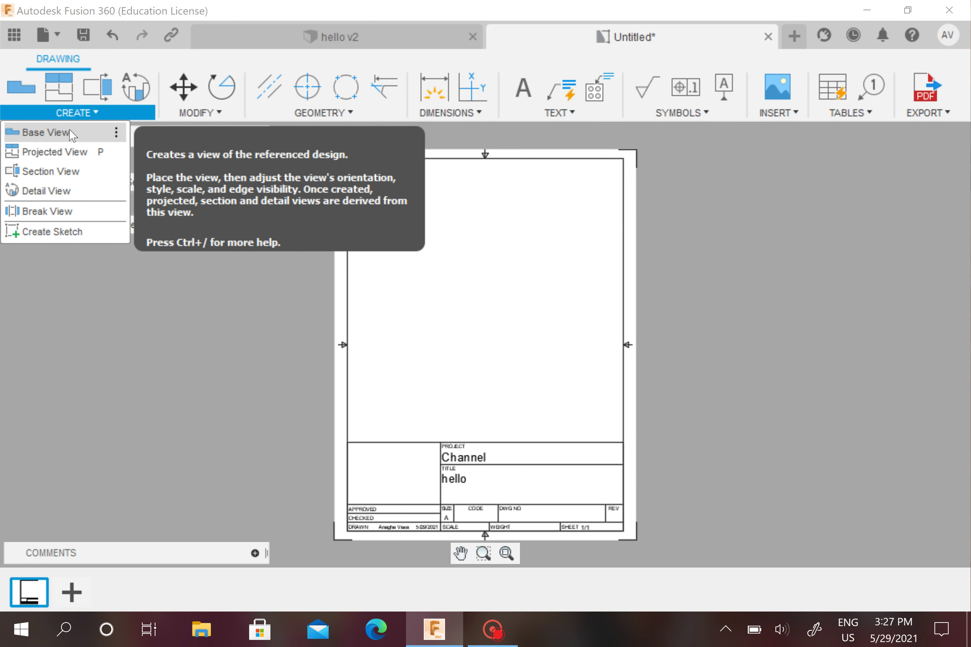
{"action": "left_click", "coordinate": [51, 135]}
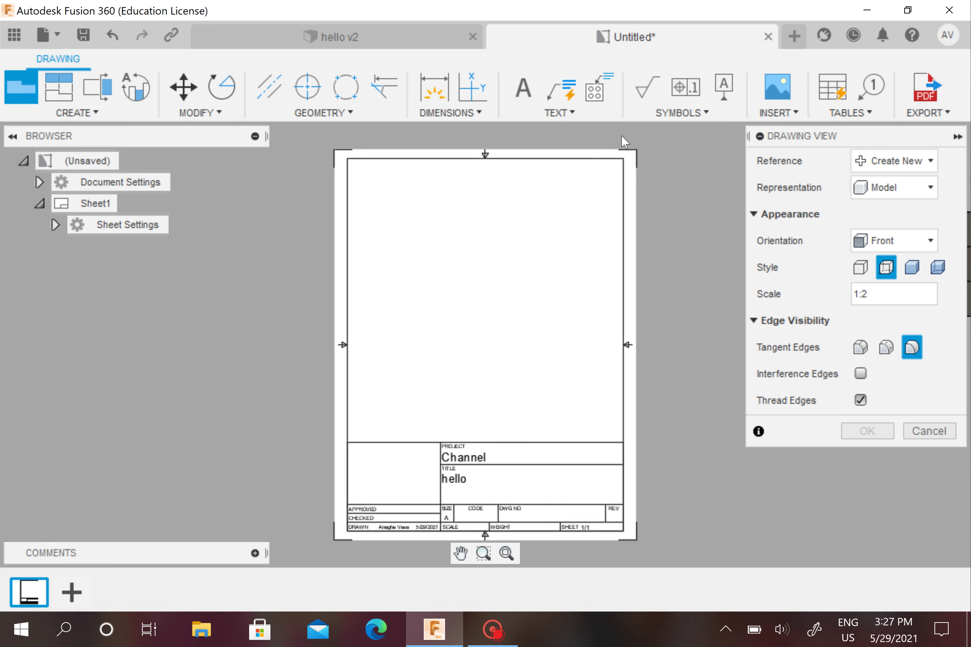
{"action": "left_click", "coordinate": [624, 144]}
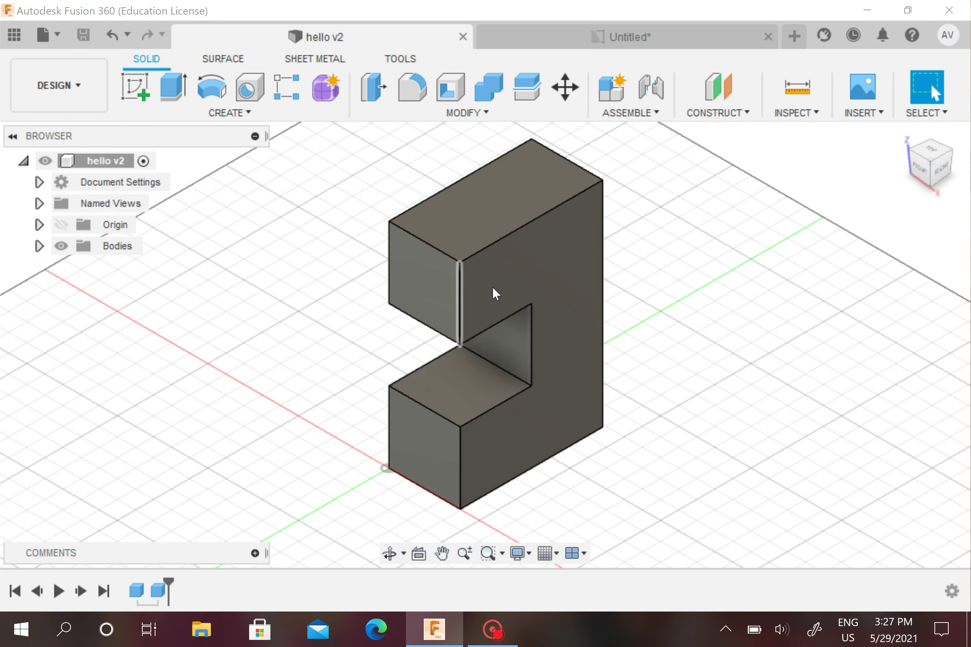
{"action": "left_click", "coordinate": [628, 36]}
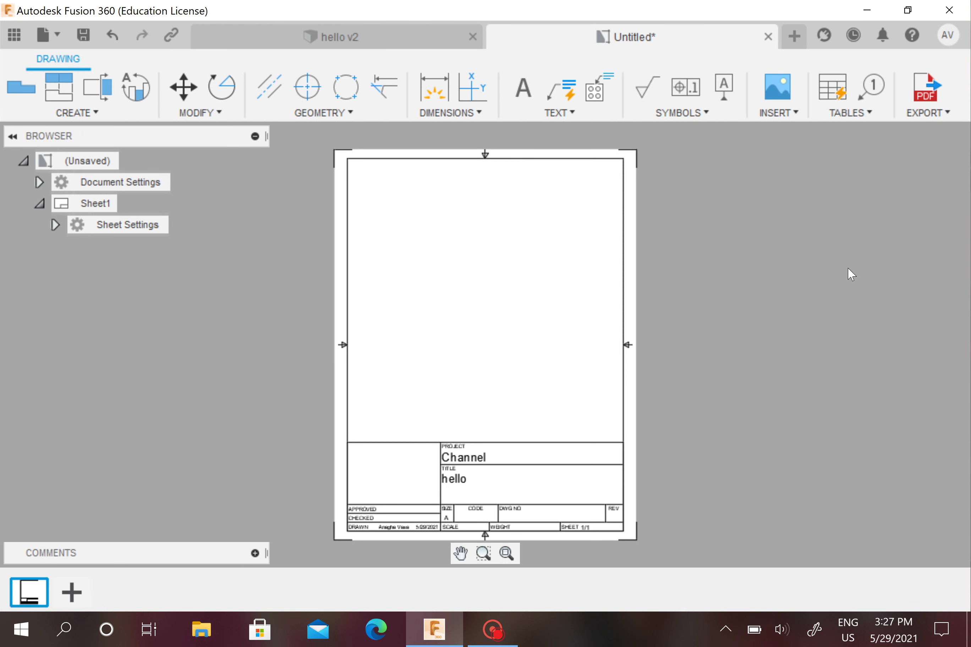
Start a base view from CREATE, cancel it, and switch to the hello v2 design.
{"action": "left_click", "coordinate": [77, 112]}
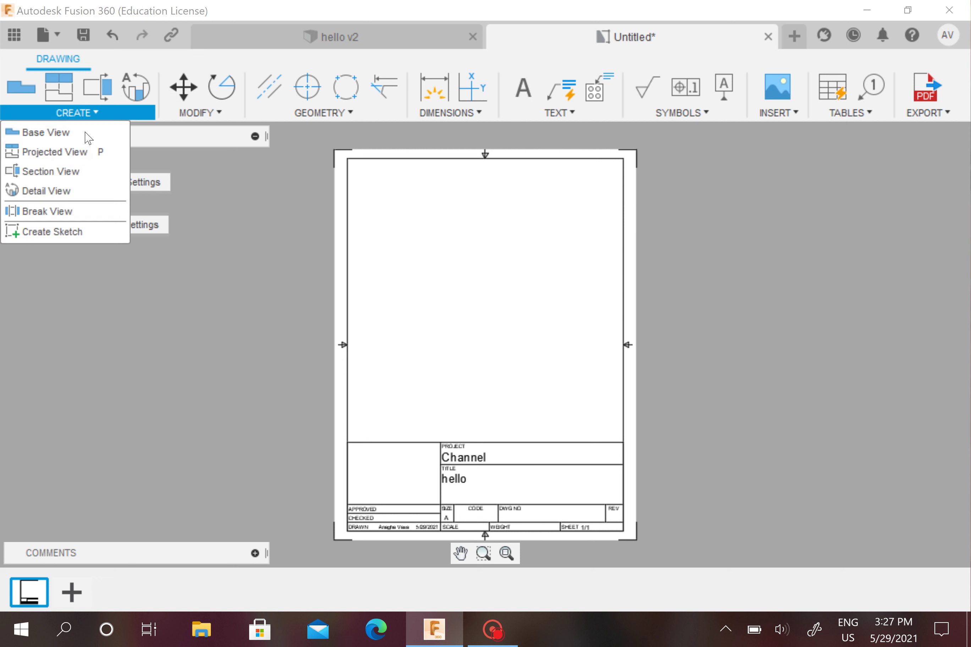
{"action": "left_click", "coordinate": [87, 135]}
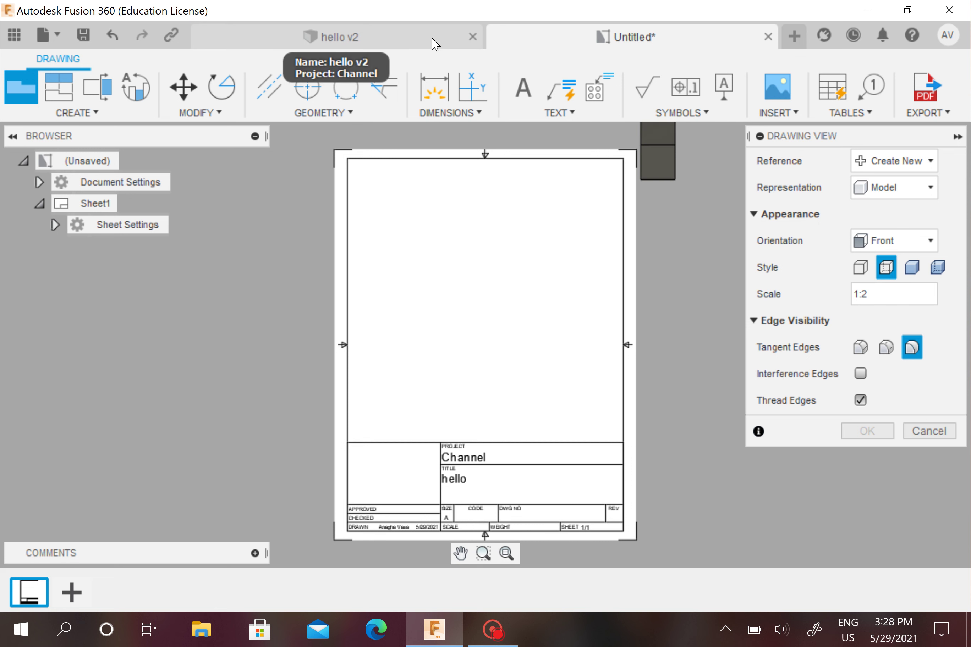
{"action": "left_click", "coordinate": [925, 430]}
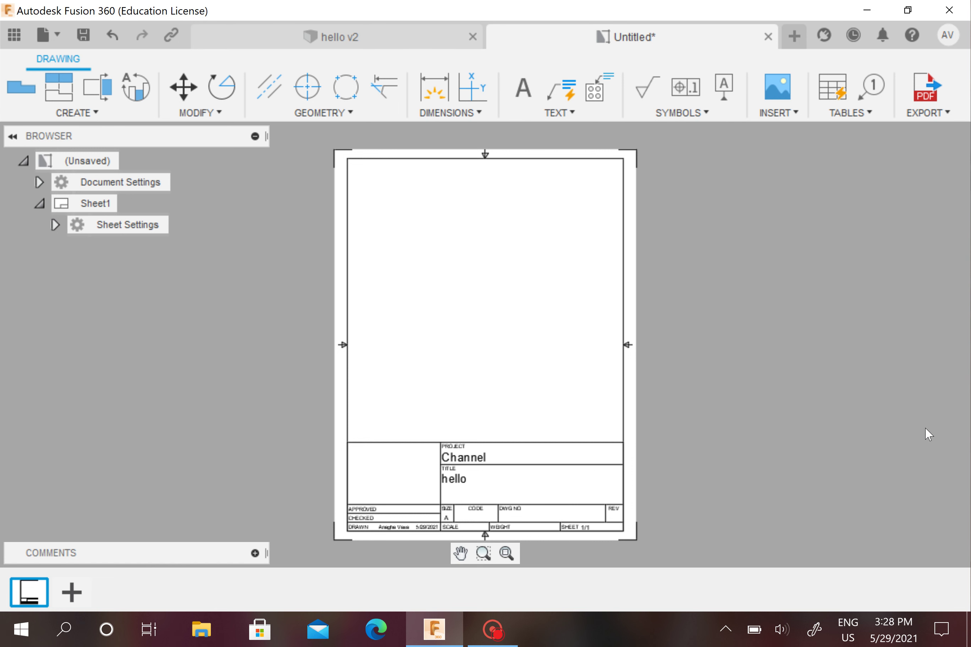
{"action": "left_click", "coordinate": [337, 45]}
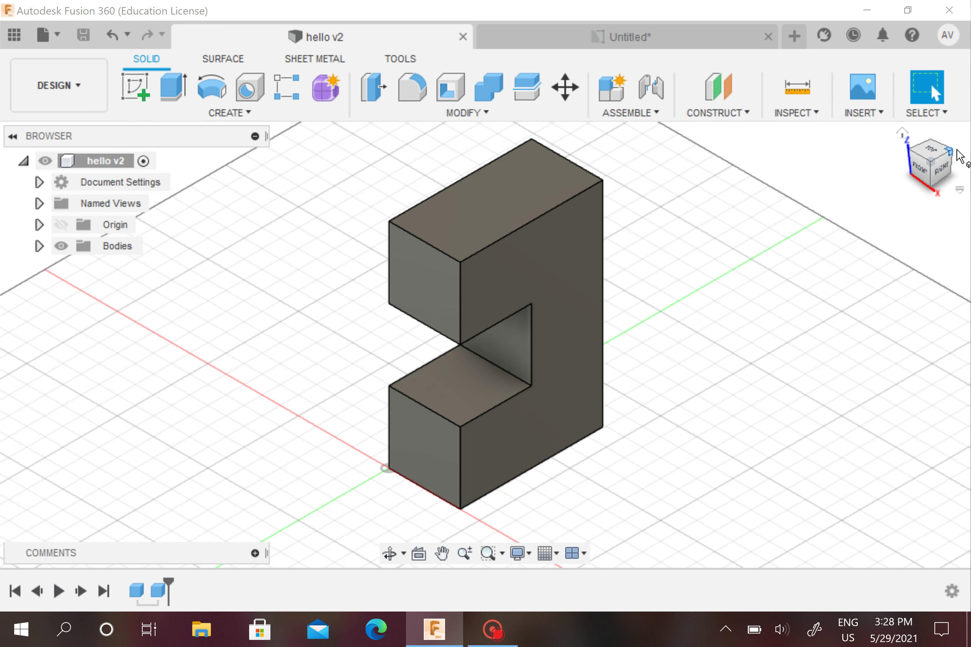
Use the ViewCube to check isometric corners and the Front, Top, Left and Right views, ending at Home.
{"action": "left_click", "coordinate": [949, 151]}
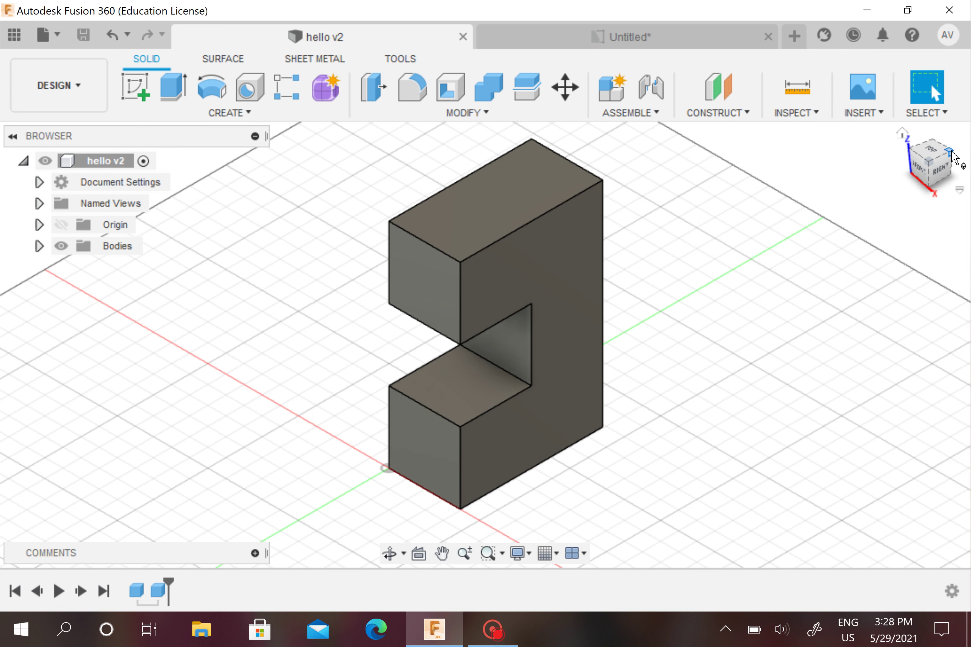
{"action": "left_click", "coordinate": [952, 153]}
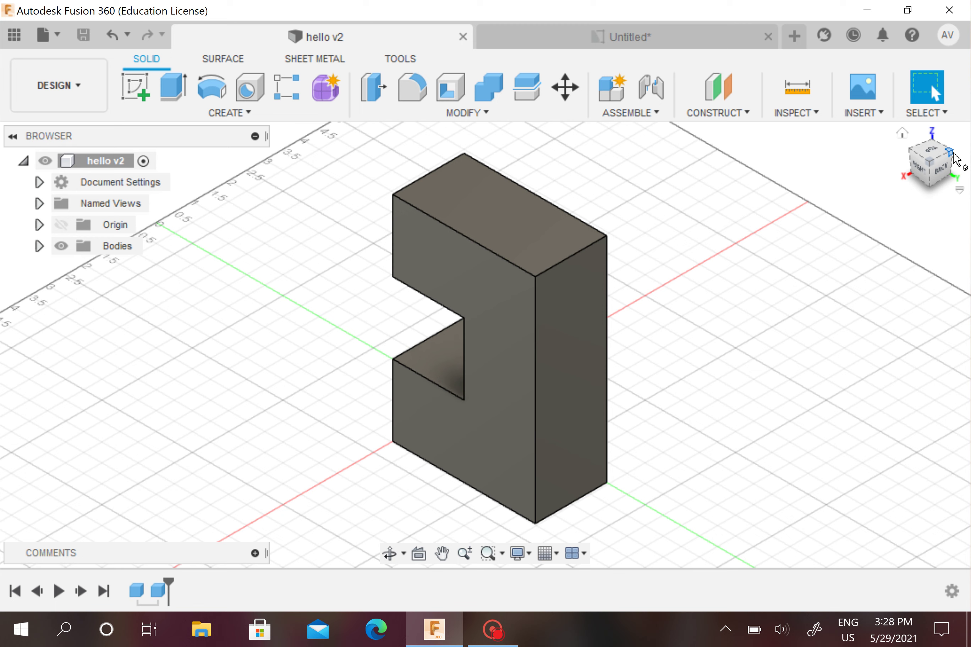
{"action": "left_click", "coordinate": [953, 151]}
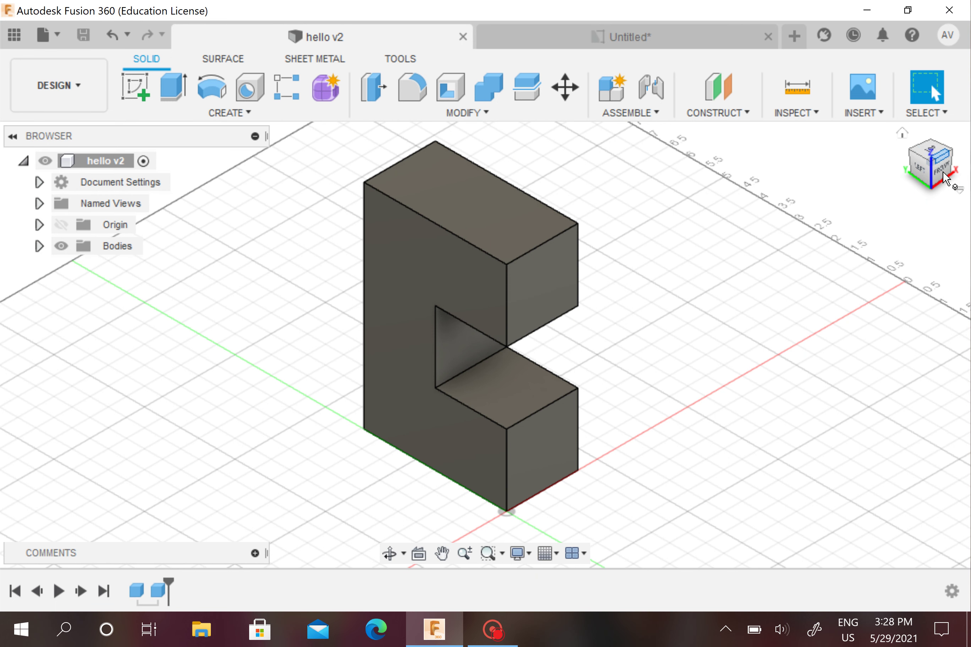
{"action": "left_click", "coordinate": [938, 174]}
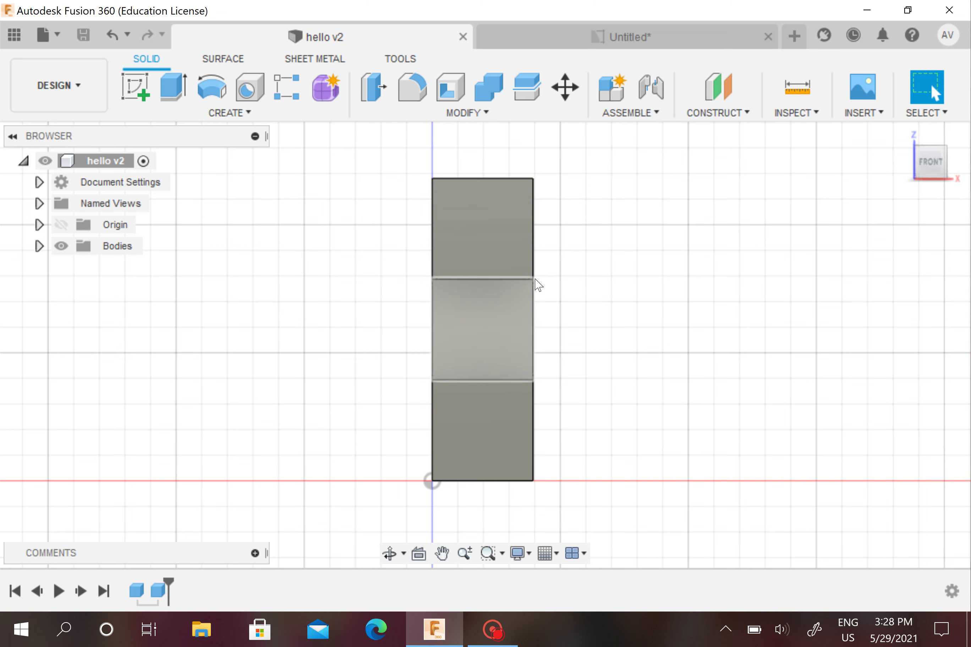
{"action": "left_click", "coordinate": [932, 149]}
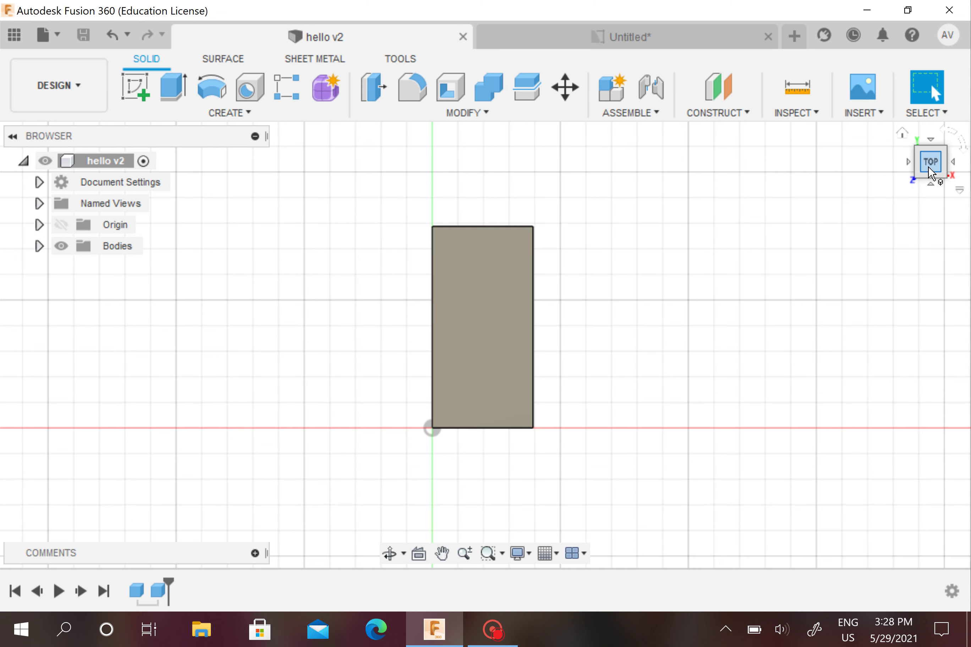
{"action": "left_click", "coordinate": [924, 168]}
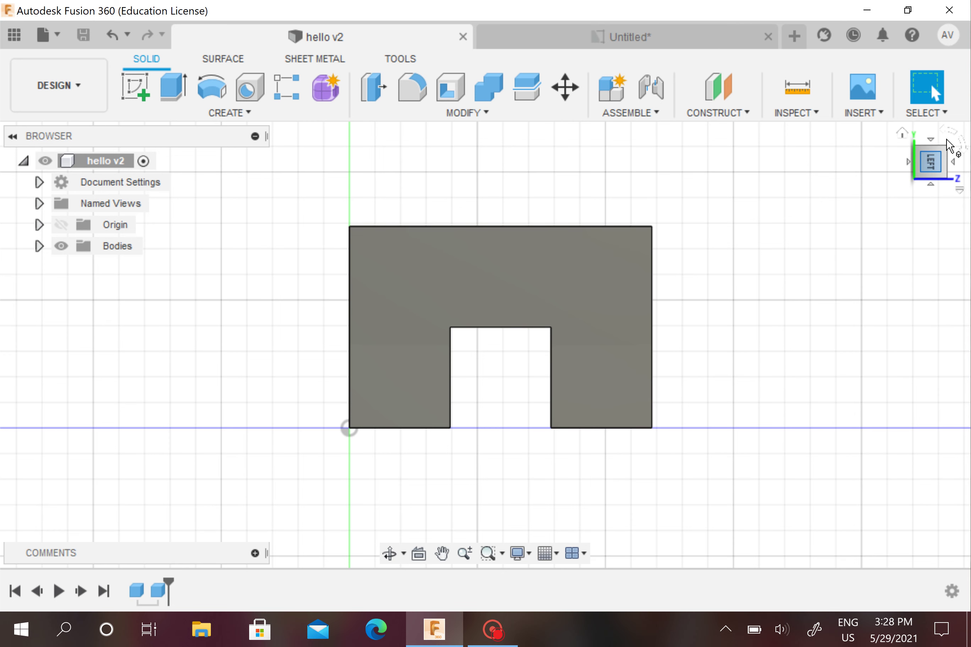
{"action": "left_click", "coordinate": [951, 135]}
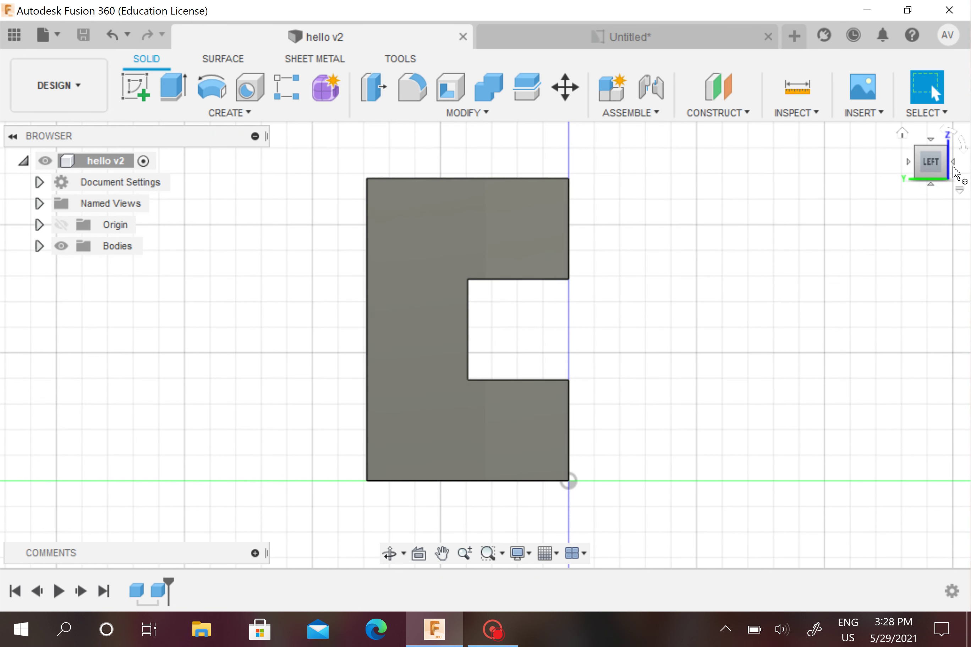
{"action": "left_click", "coordinate": [953, 166]}
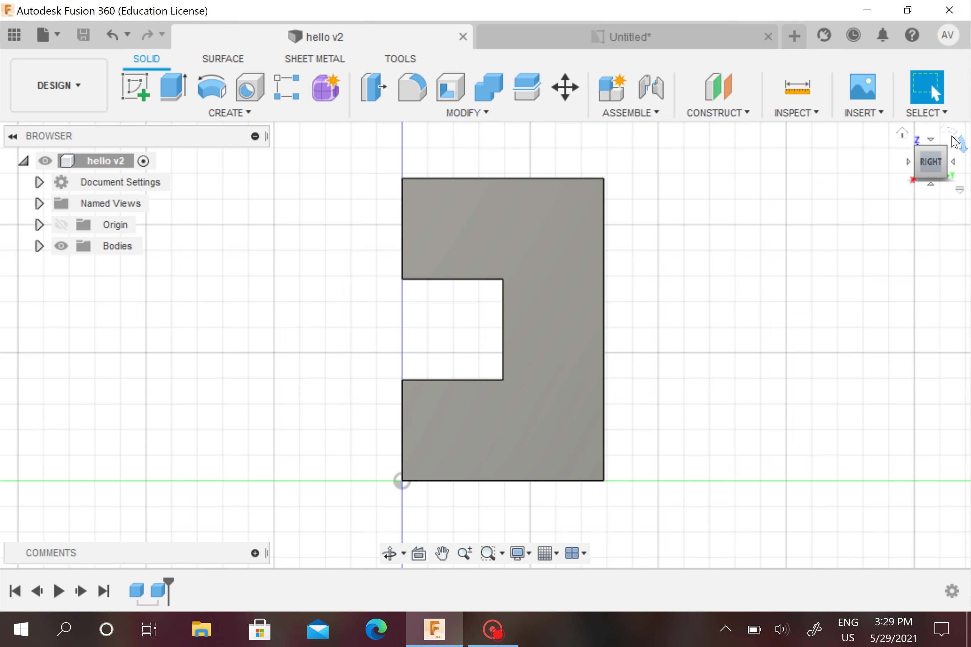
{"action": "left_click", "coordinate": [902, 132]}
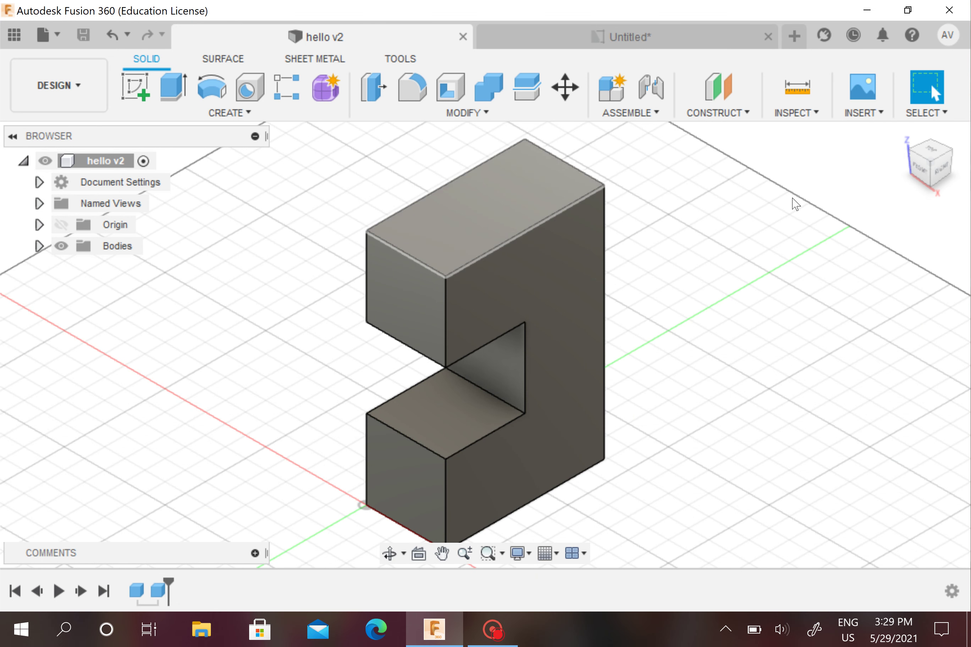
Recheck the Top view with quarter-turn rotations and the Front view, then return to the Untitled drawing.
{"action": "left_click", "coordinate": [926, 151]}
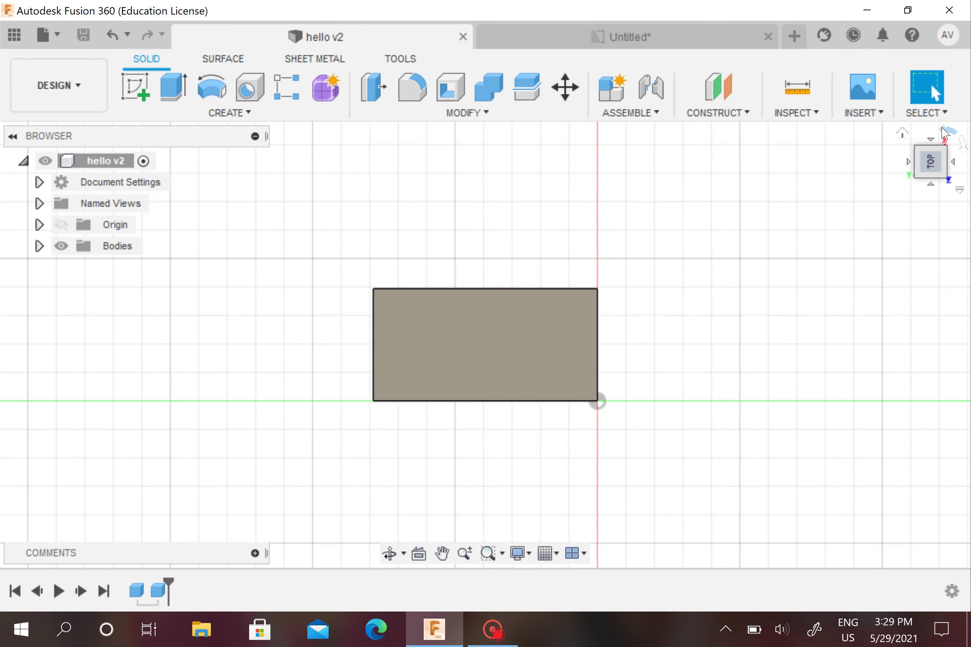
{"action": "left_click", "coordinate": [957, 138]}
{"action": "left_click", "coordinate": [957, 141]}
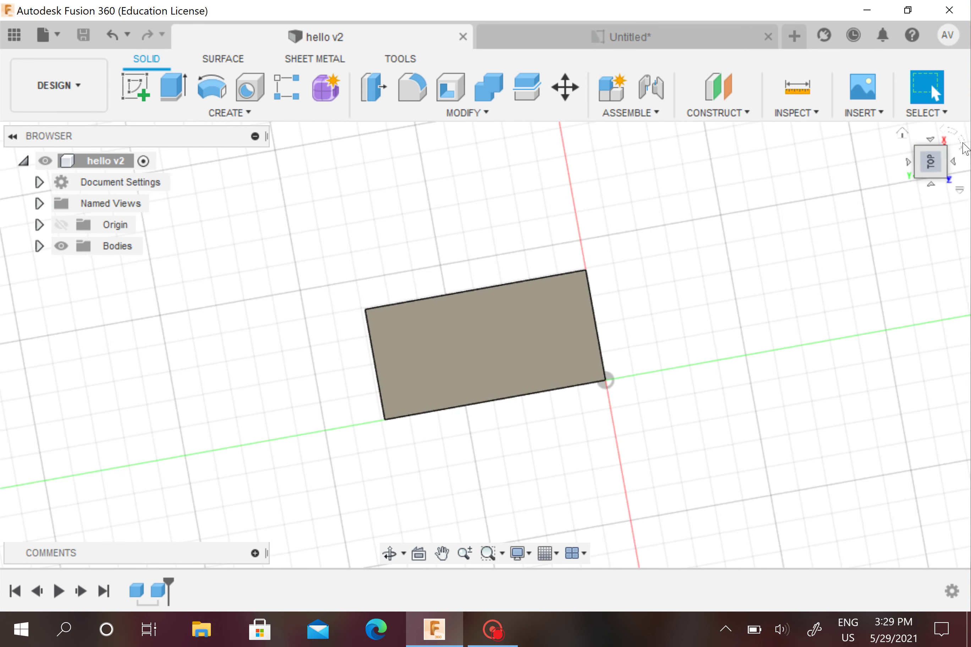
{"action": "left_click", "coordinate": [952, 151]}
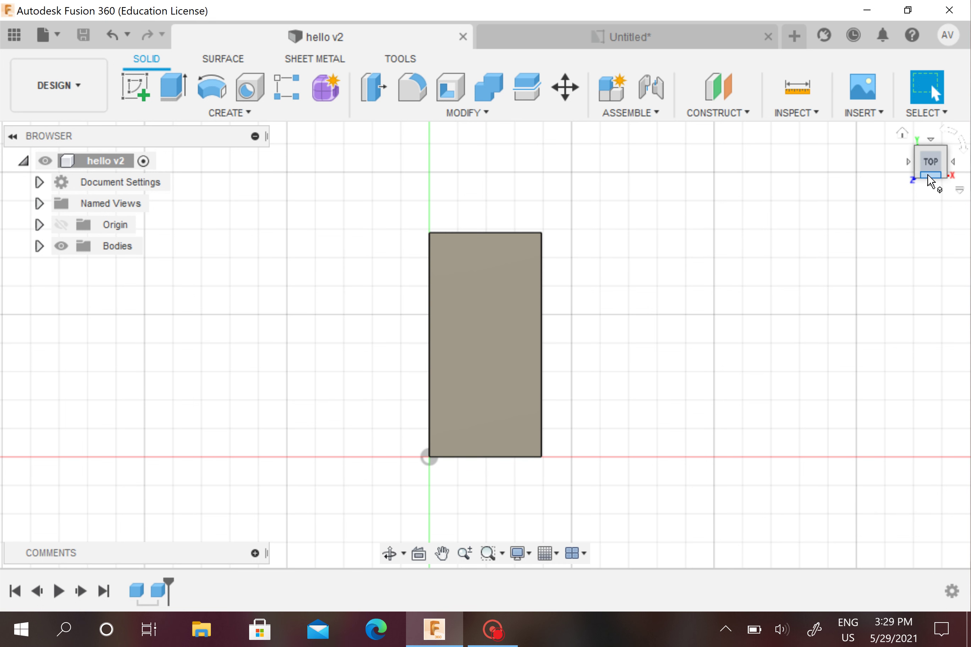
{"action": "left_click", "coordinate": [928, 175]}
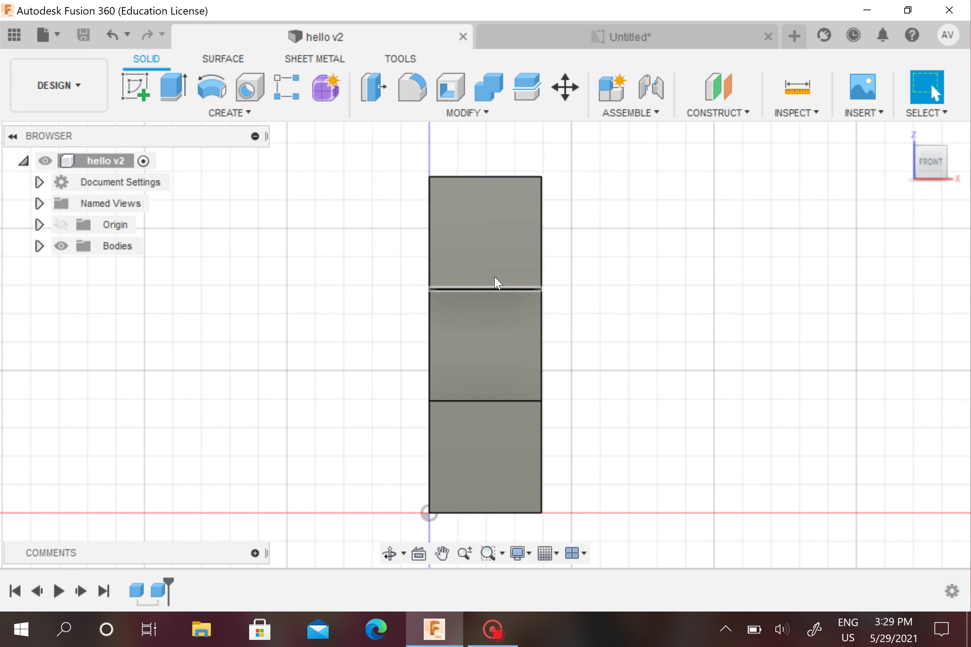
{"action": "left_click", "coordinate": [930, 146]}
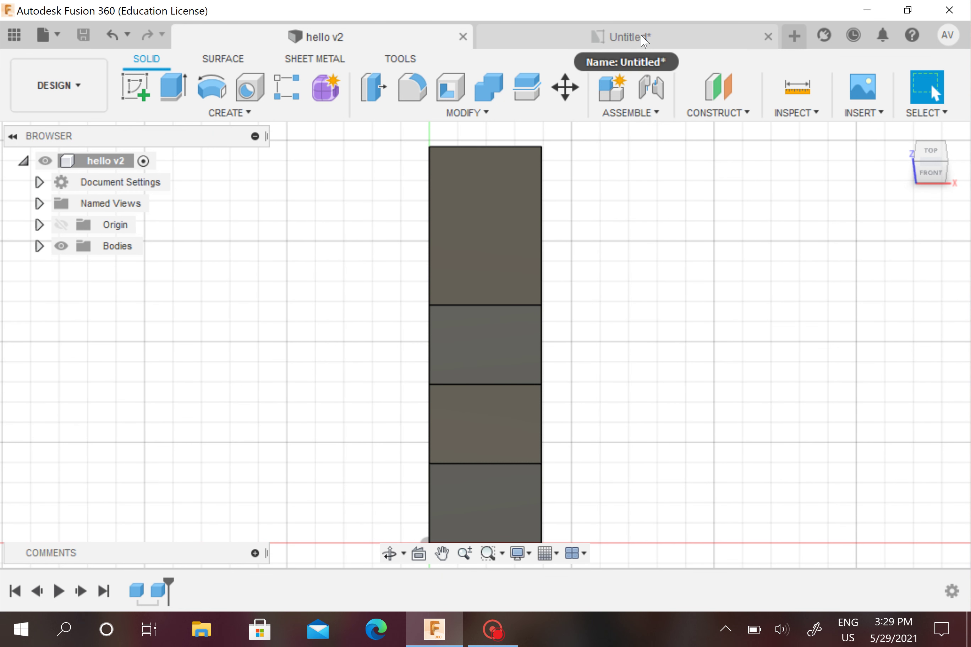
{"action": "left_click", "coordinate": [642, 36]}
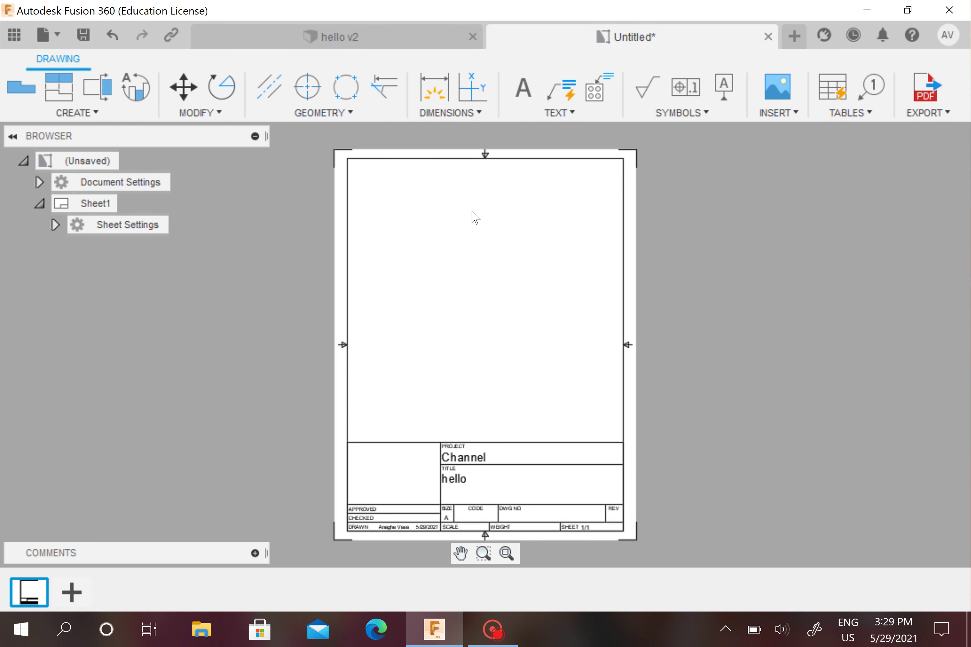
Add a base view with TOP orientation and scale 0.8 in the sheet's upper-left corner.
{"action": "left_click", "coordinate": [75, 113]}
{"action": "left_click", "coordinate": [73, 132]}
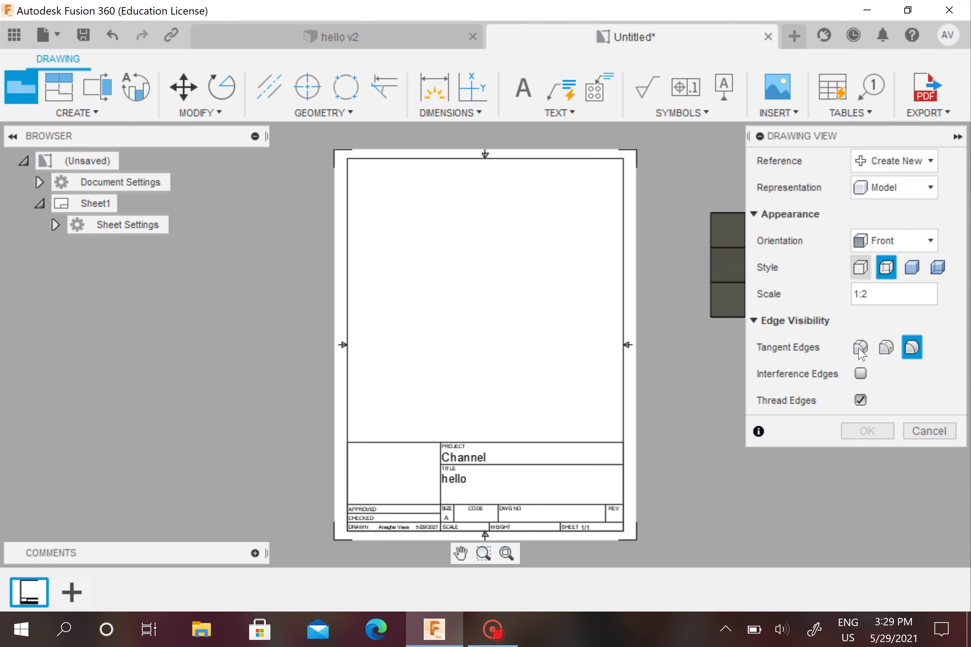
{"action": "left_click", "coordinate": [885, 247]}
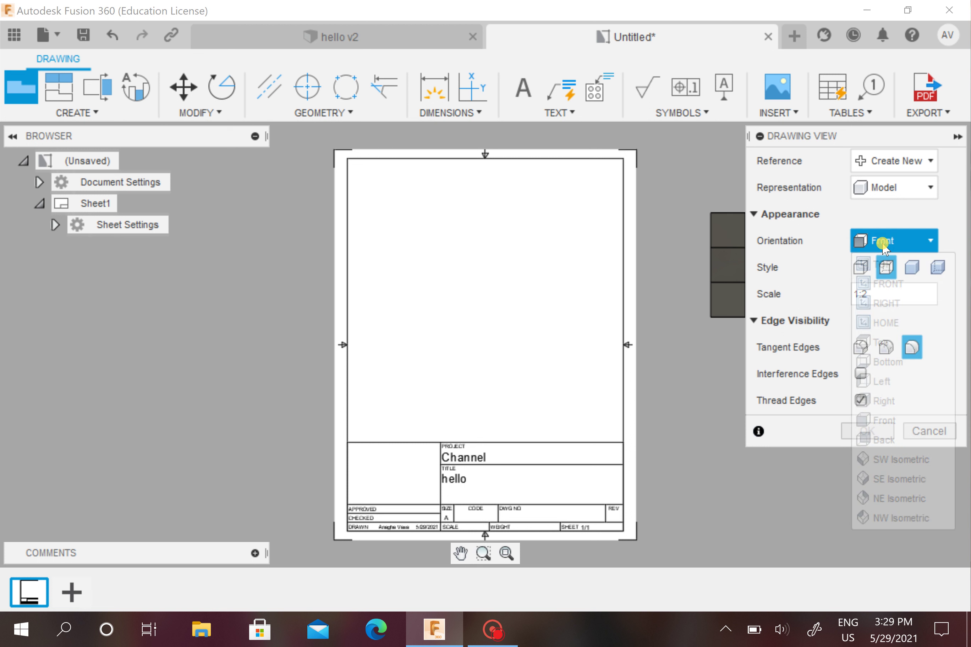
{"action": "left_click", "coordinate": [891, 267]}
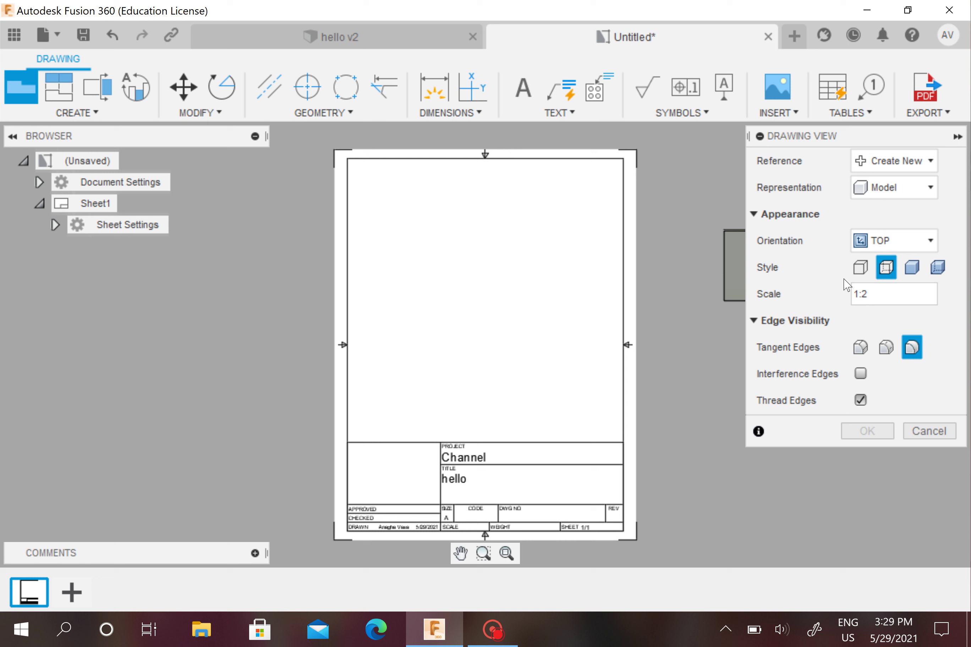
{"action": "left_click", "coordinate": [872, 295]}
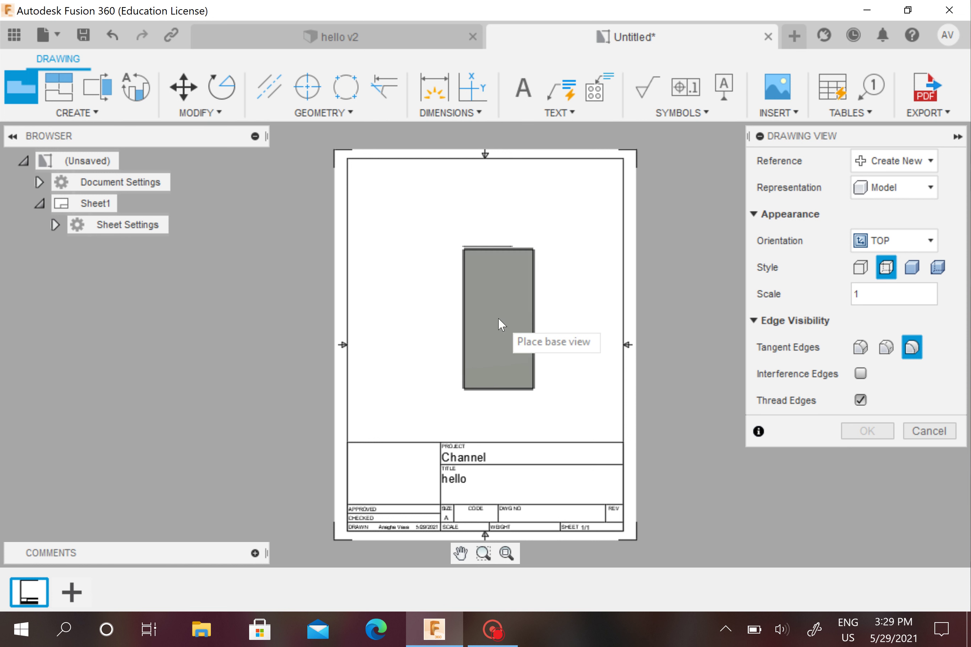
{"action": "left_click", "coordinate": [875, 292]}
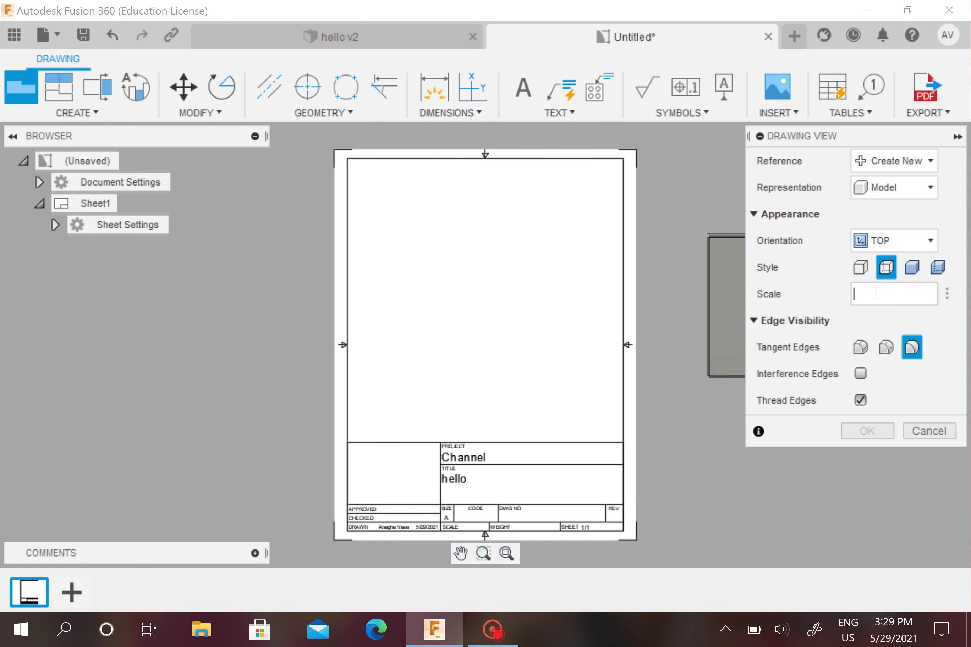
{"action": "type", "text": "0.8"}
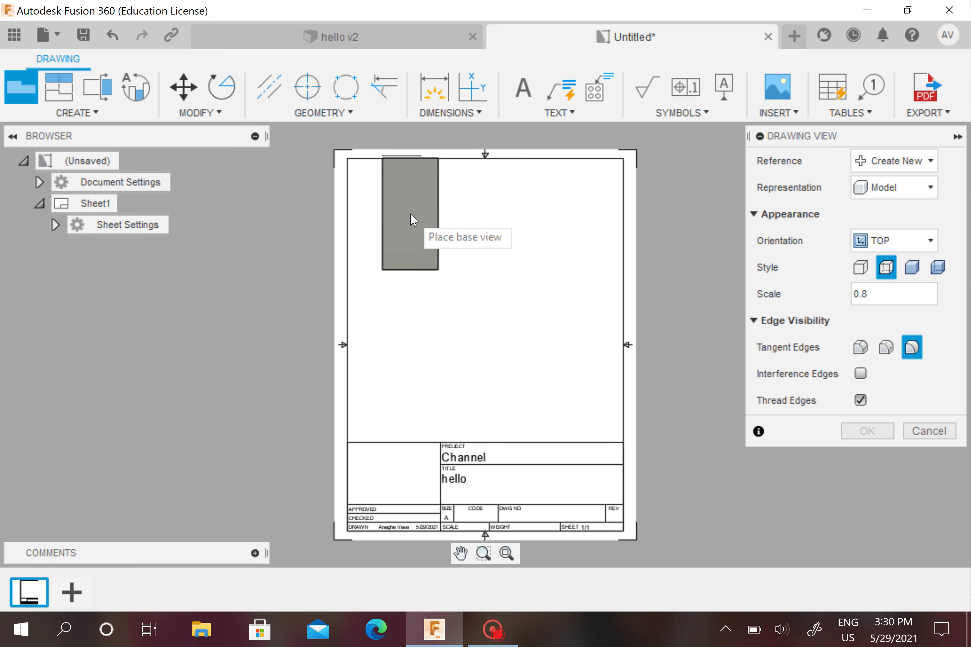
{"action": "left_click", "coordinate": [411, 241]}
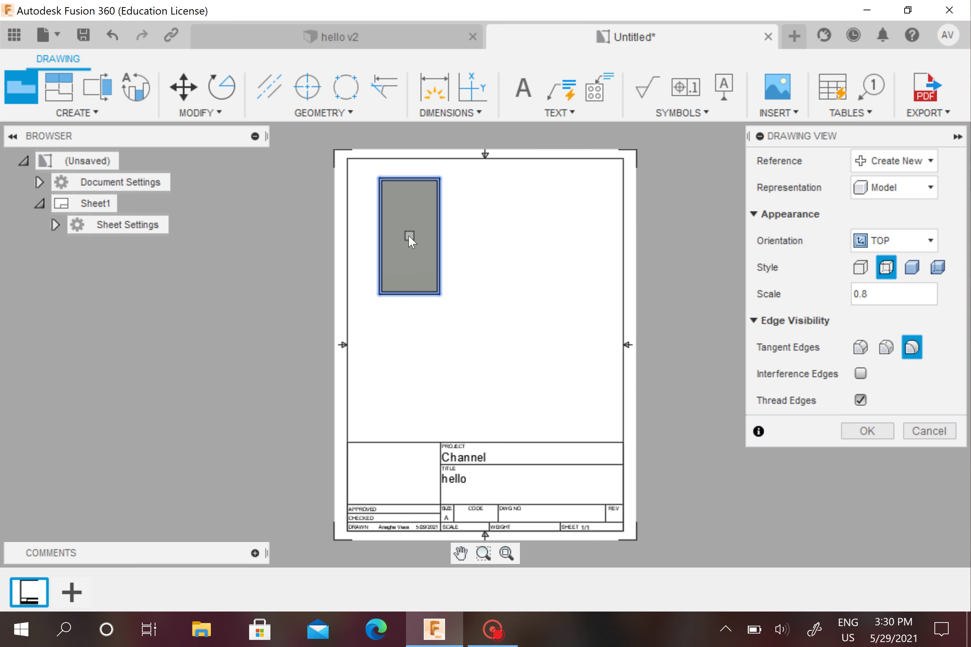
{"action": "left_click", "coordinate": [867, 430]}
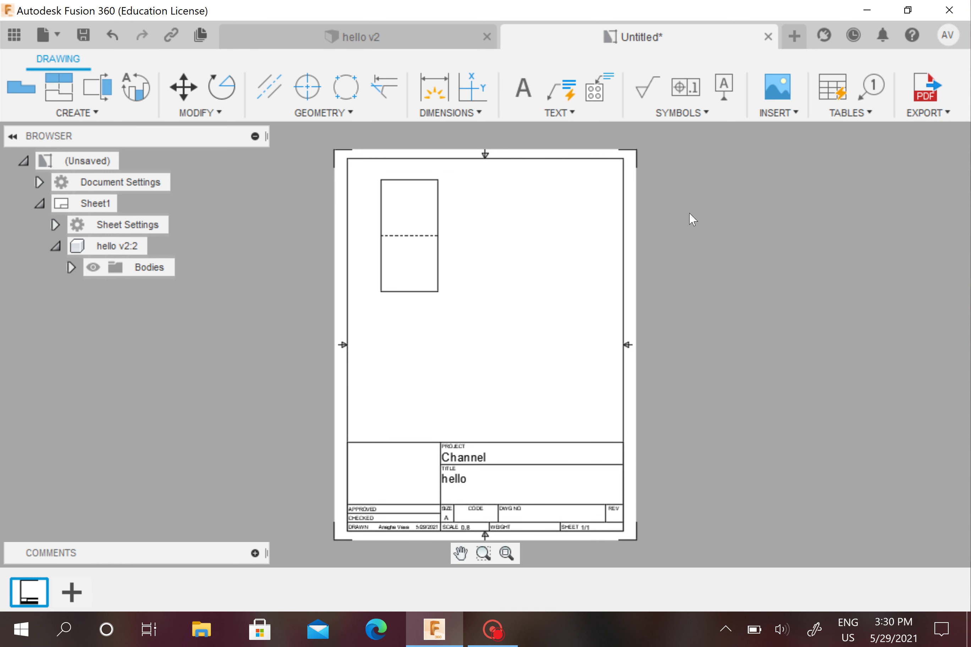
Cancel an extra base view and undo the previously placed 0.8-scale top view.
{"action": "left_click", "coordinate": [89, 118]}
{"action": "left_click", "coordinate": [42, 132]}
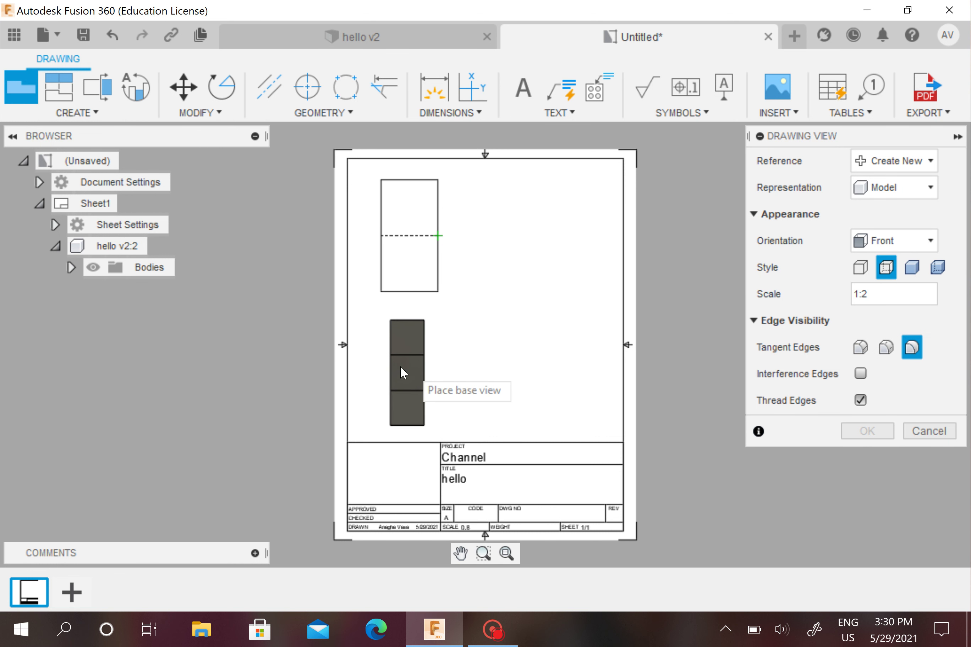
{"action": "left_click", "coordinate": [876, 294]}
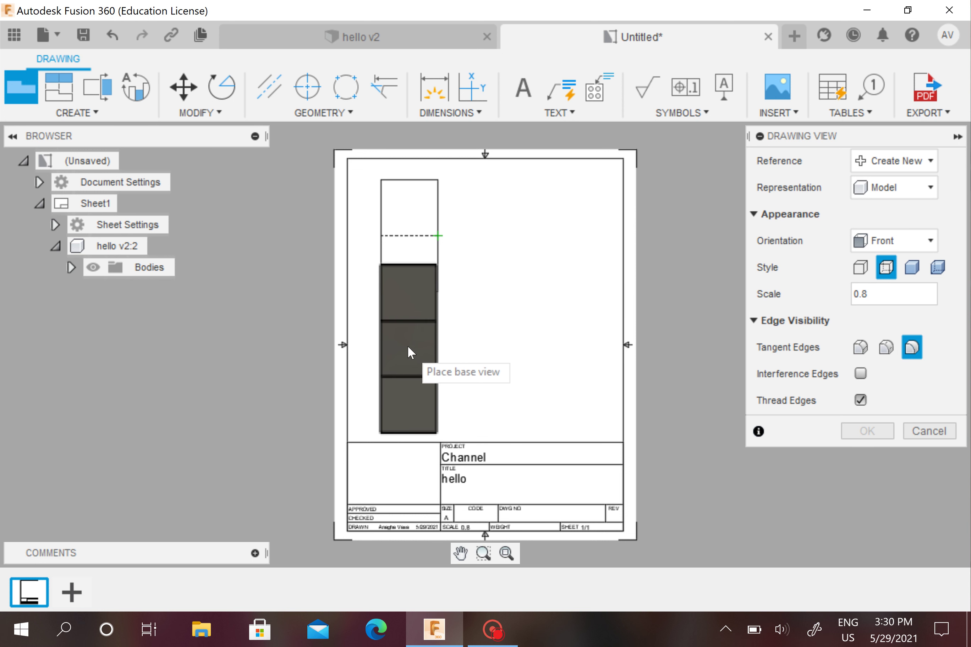
{"action": "left_click", "coordinate": [932, 431]}
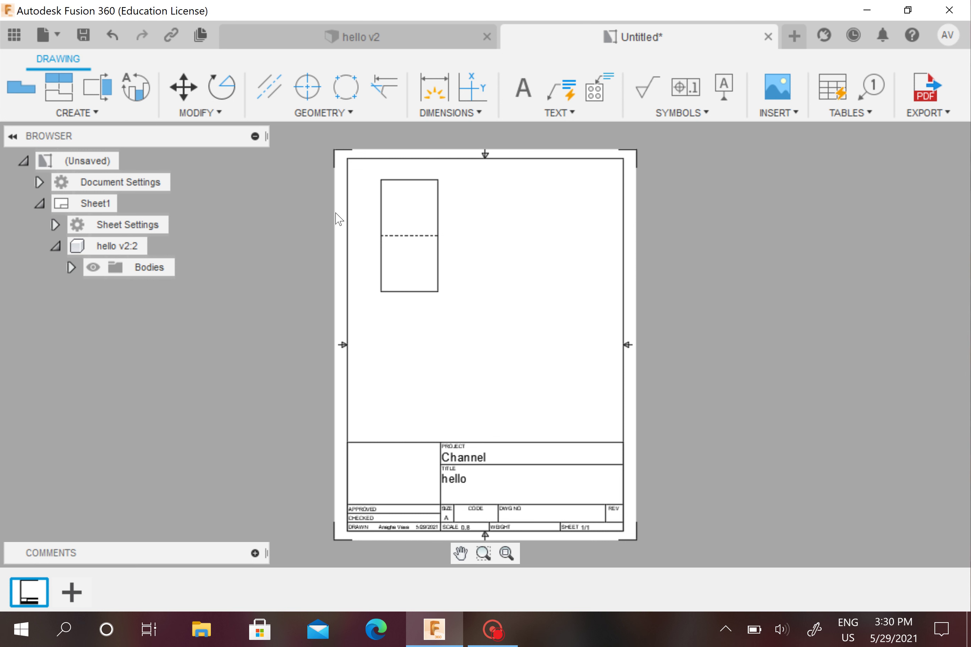
{"action": "left_click", "coordinate": [113, 35]}
Place a new TOP-orientation base view at scale 0.6 near the sheet's upper left.
{"action": "left_click", "coordinate": [79, 114]}
{"action": "left_click", "coordinate": [43, 132]}
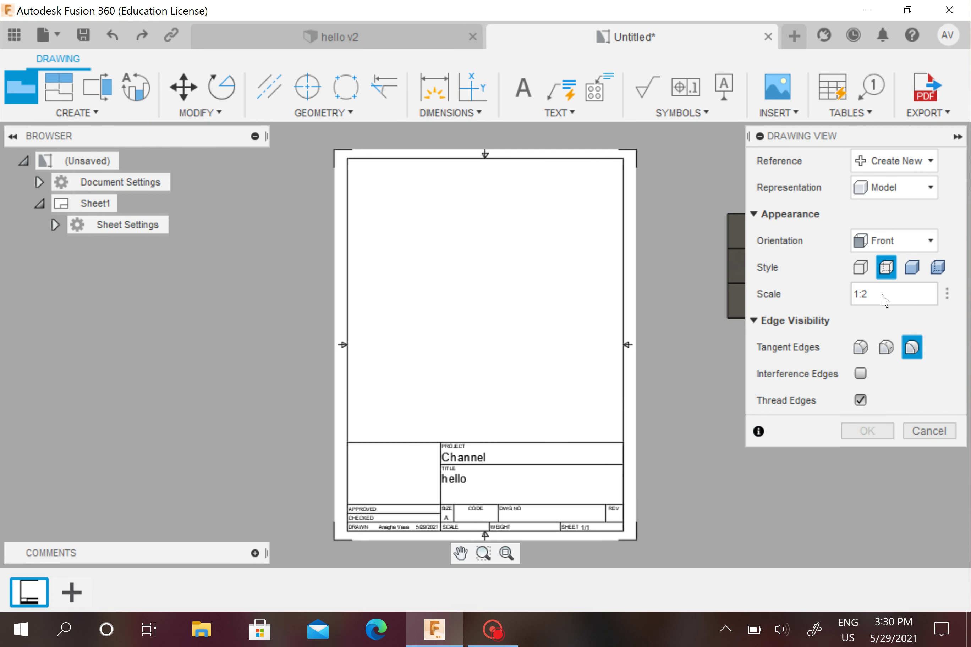
{"action": "left_click", "coordinate": [860, 294]}
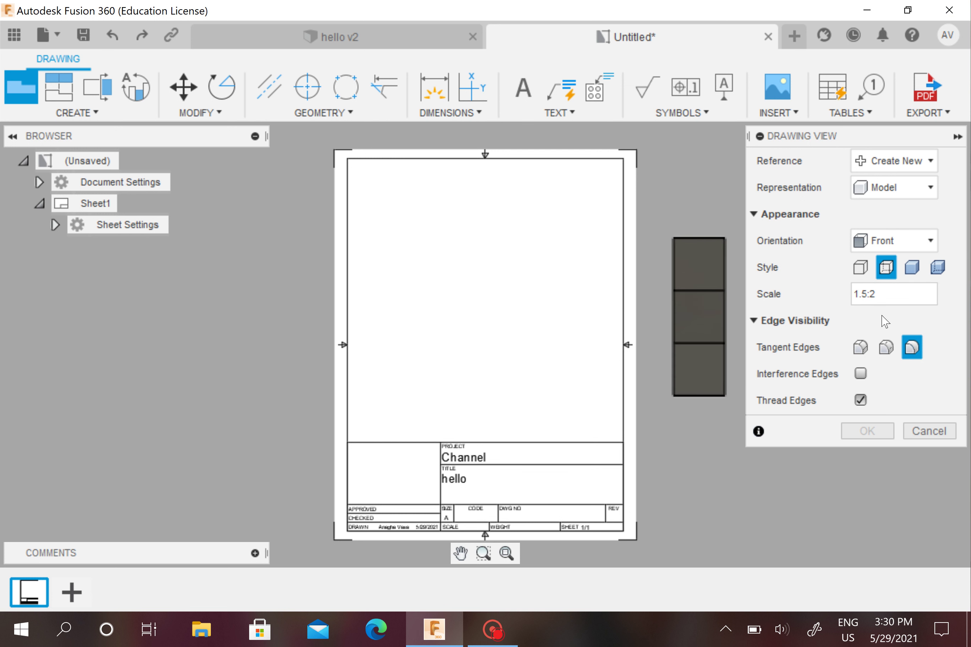
{"action": "left_click", "coordinate": [864, 297]}
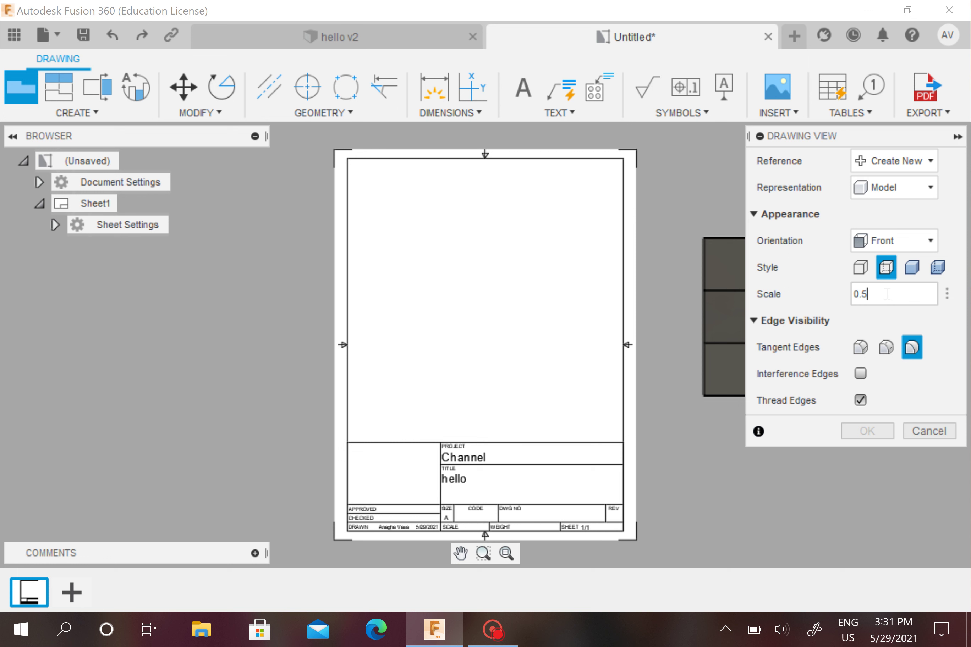
{"action": "type", "text": "0.5"}
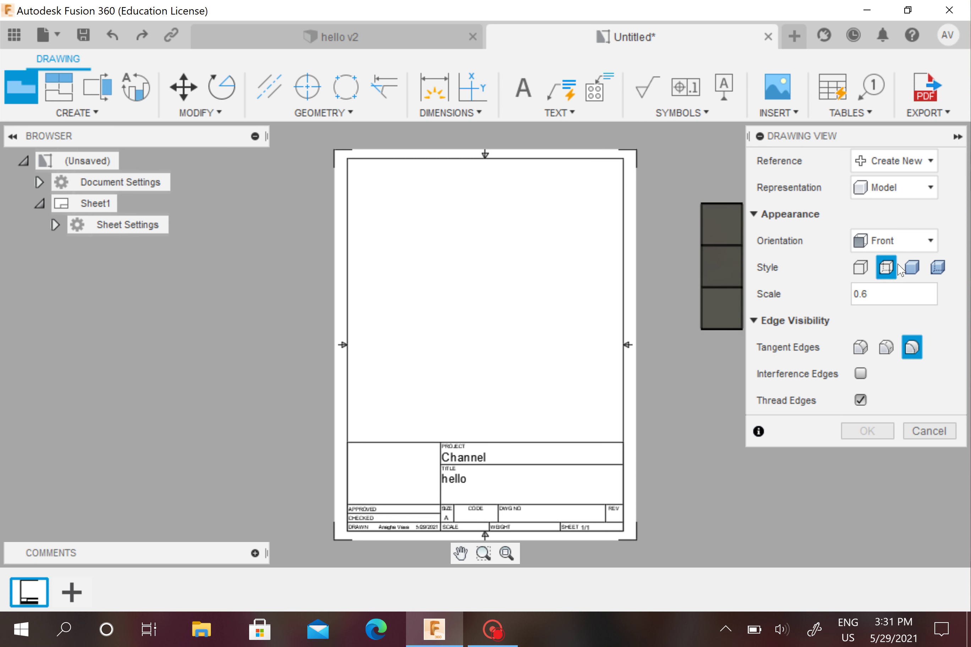
{"action": "left_click", "coordinate": [884, 243]}
{"action": "left_click", "coordinate": [884, 264]}
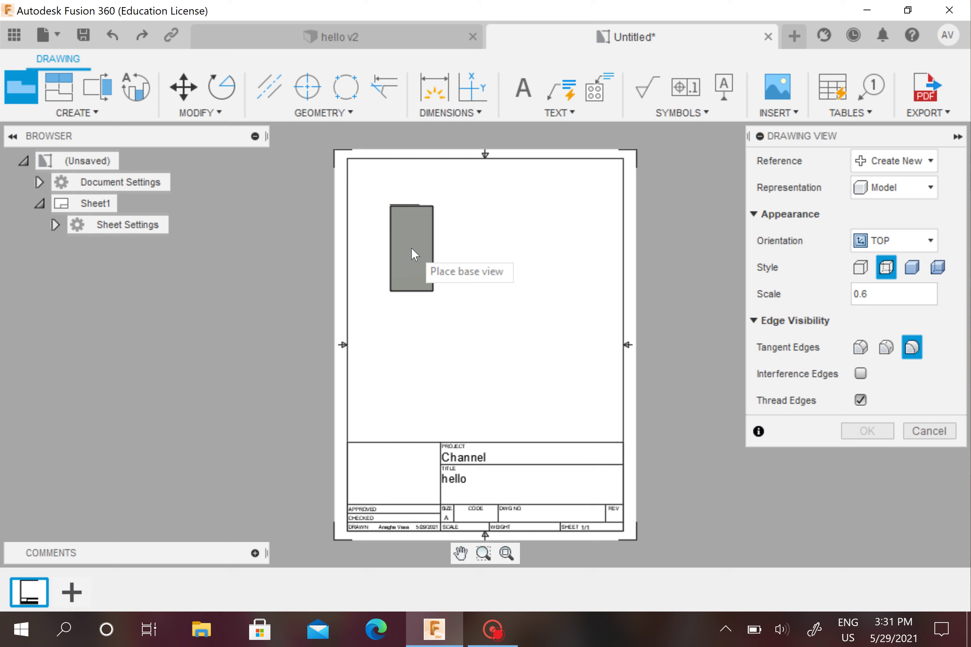
{"action": "left_click", "coordinate": [412, 248]}
{"action": "left_click", "coordinate": [872, 429]}
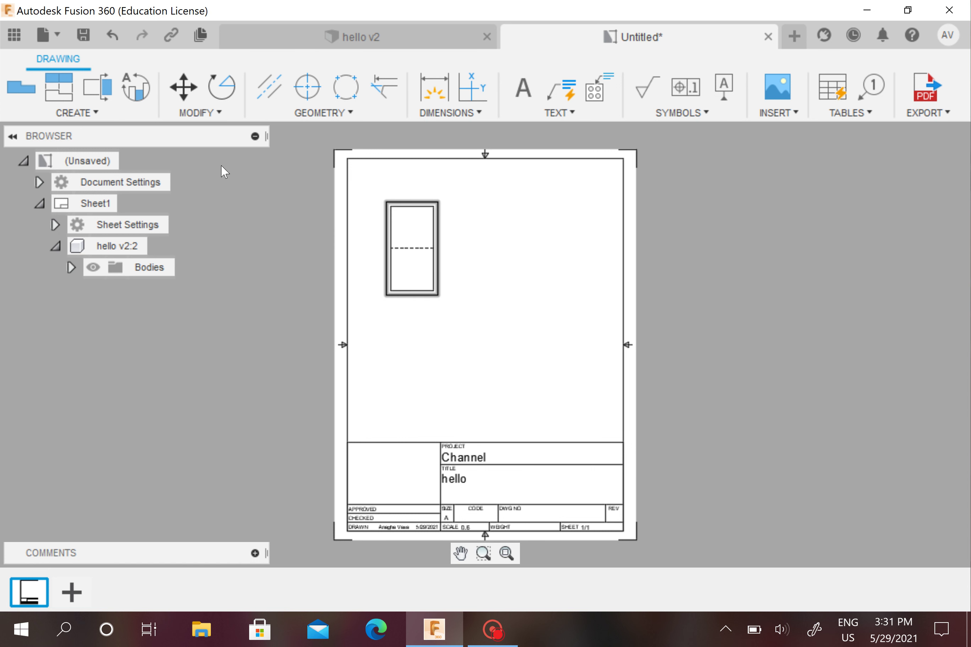
Add a Front-orientation base view at 0.6 scale just beneath the top view.
{"action": "left_click", "coordinate": [85, 114]}
{"action": "left_click", "coordinate": [83, 133]}
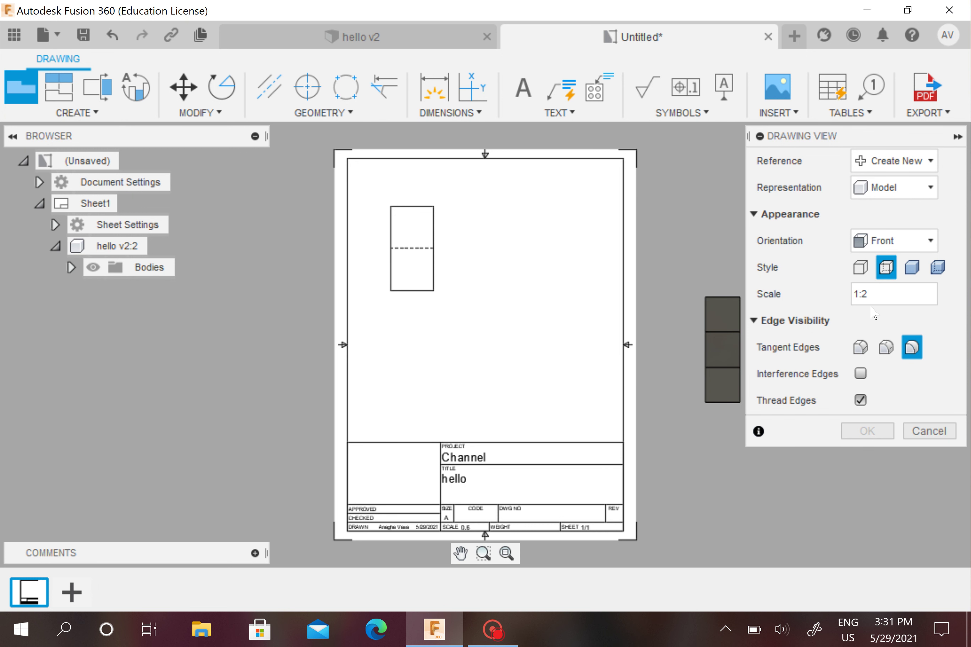
{"action": "left_click", "coordinate": [869, 295]}
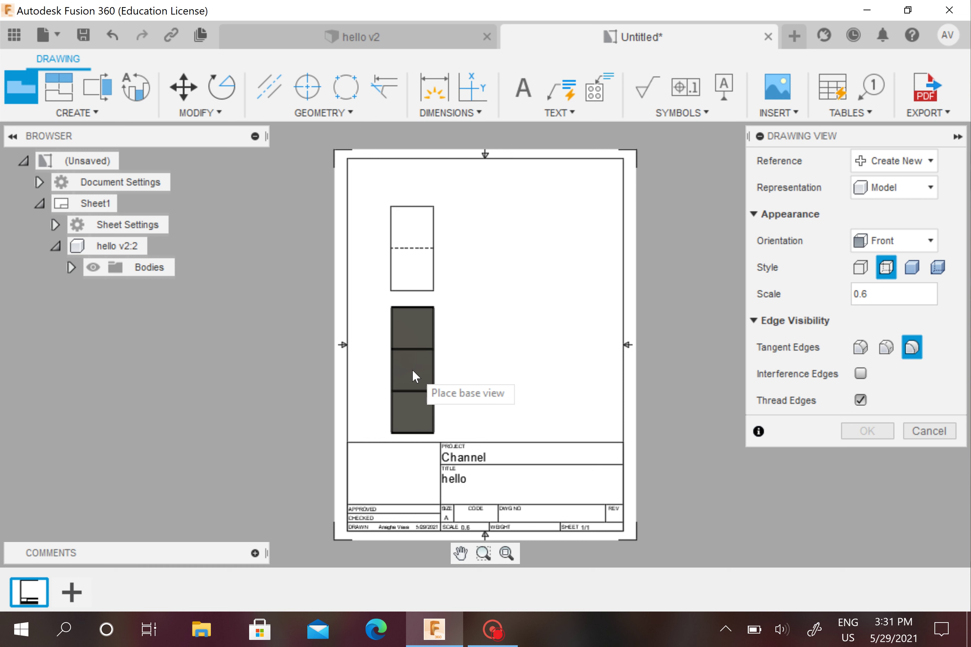
{"action": "scroll", "coordinate": [412, 368], "scroll_direction": "down", "scroll_amount": 1}
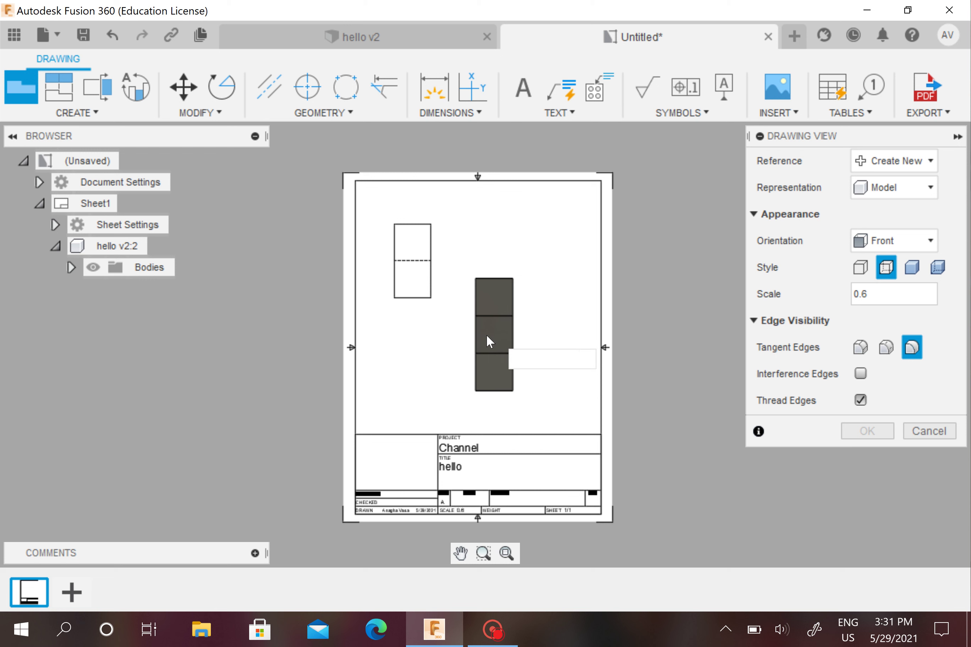
{"action": "scroll", "coordinate": [413, 364], "scroll_direction": "up", "scroll_amount": 3}
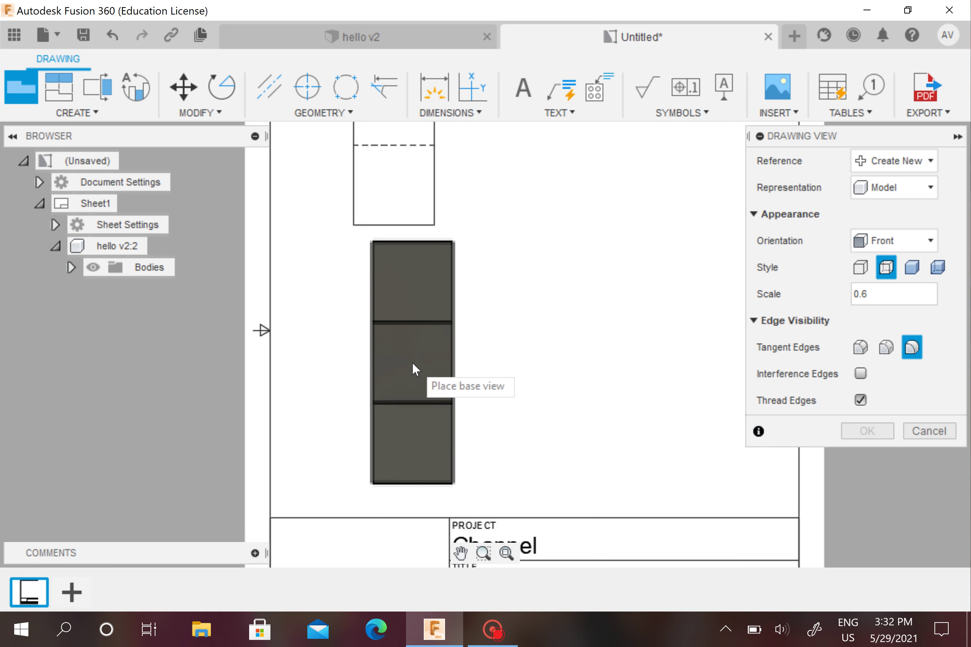
{"action": "scroll", "coordinate": [412, 361], "scroll_direction": "up", "scroll_amount": 2}
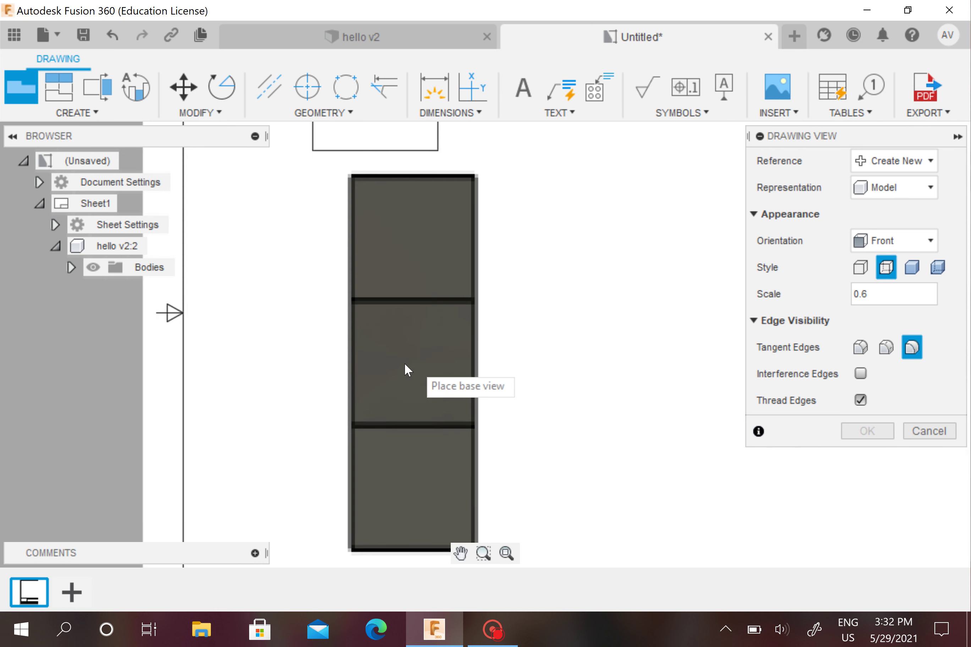
{"action": "left_click", "coordinate": [374, 367]}
{"action": "scroll", "coordinate": [513, 325], "scroll_direction": "down", "scroll_amount": 5}
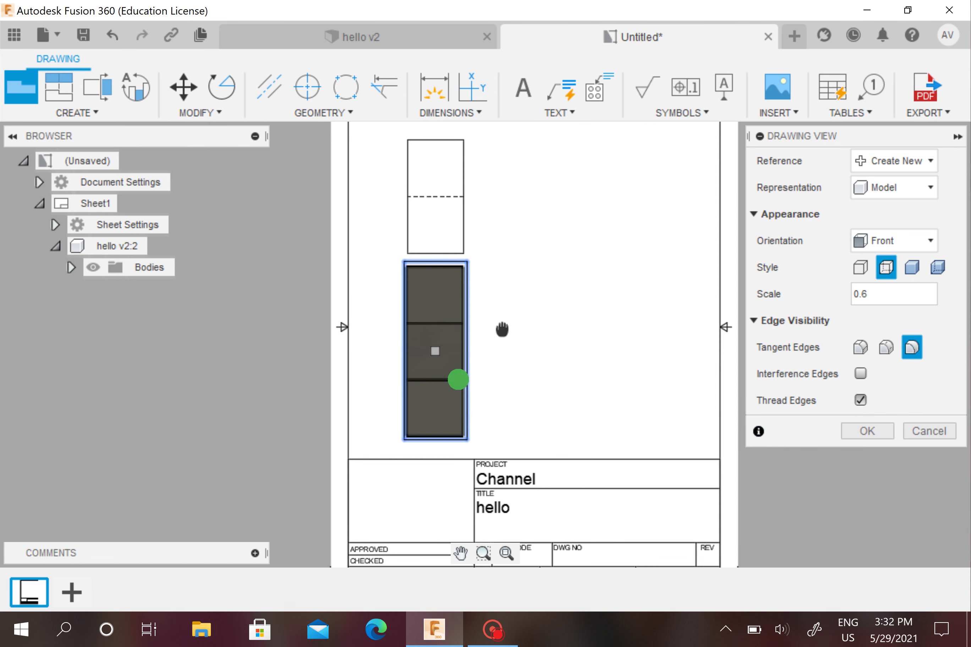
{"action": "left_click", "coordinate": [861, 431]}
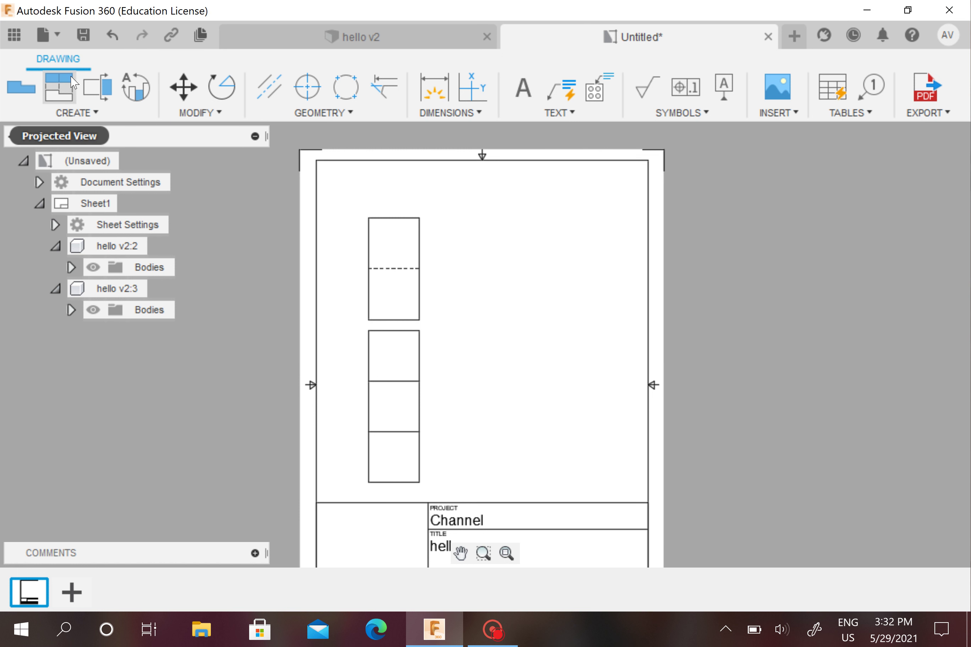
Open Edit View on the lower and upper views, close unchanged, then undo the front view.
{"action": "right_click", "coordinate": [398, 364]}
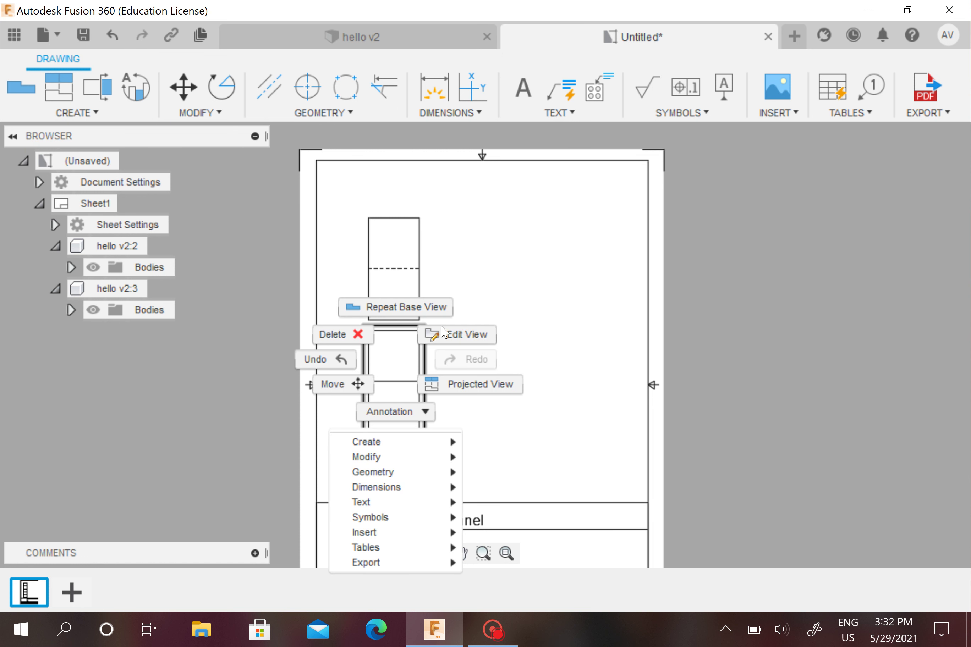
{"action": "left_click", "coordinate": [486, 267]}
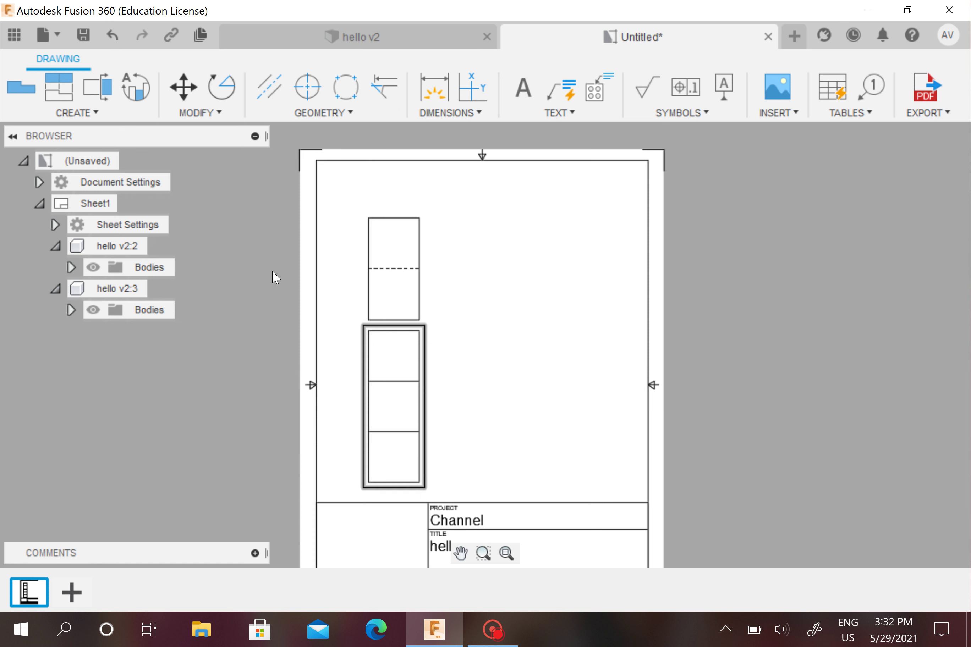
{"action": "left_click", "coordinate": [396, 271]}
{"action": "right_click", "coordinate": [400, 277]}
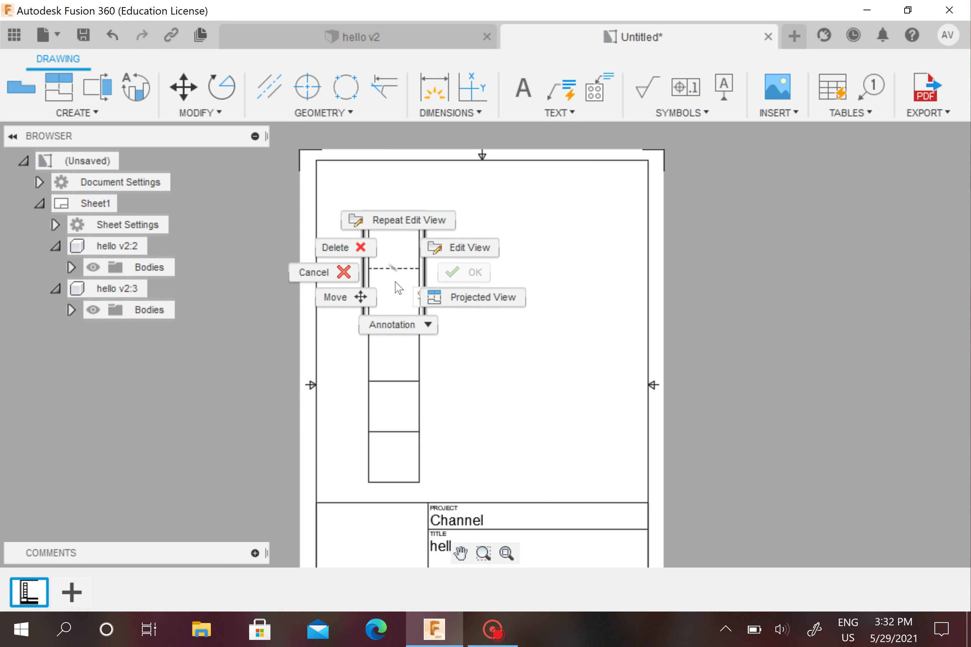
{"action": "left_click", "coordinate": [464, 257]}
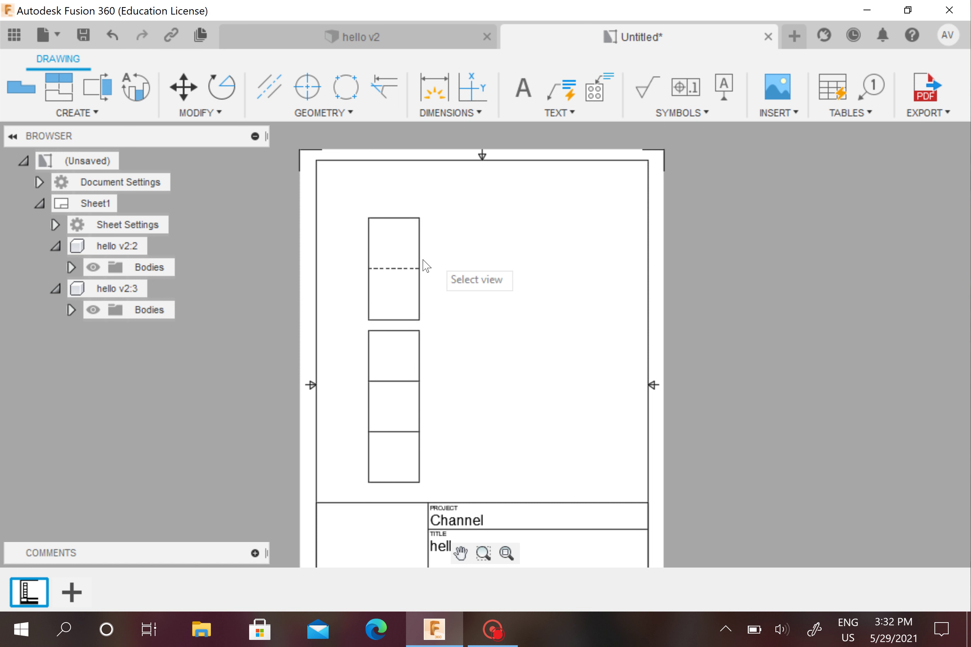
{"action": "left_click", "coordinate": [404, 250]}
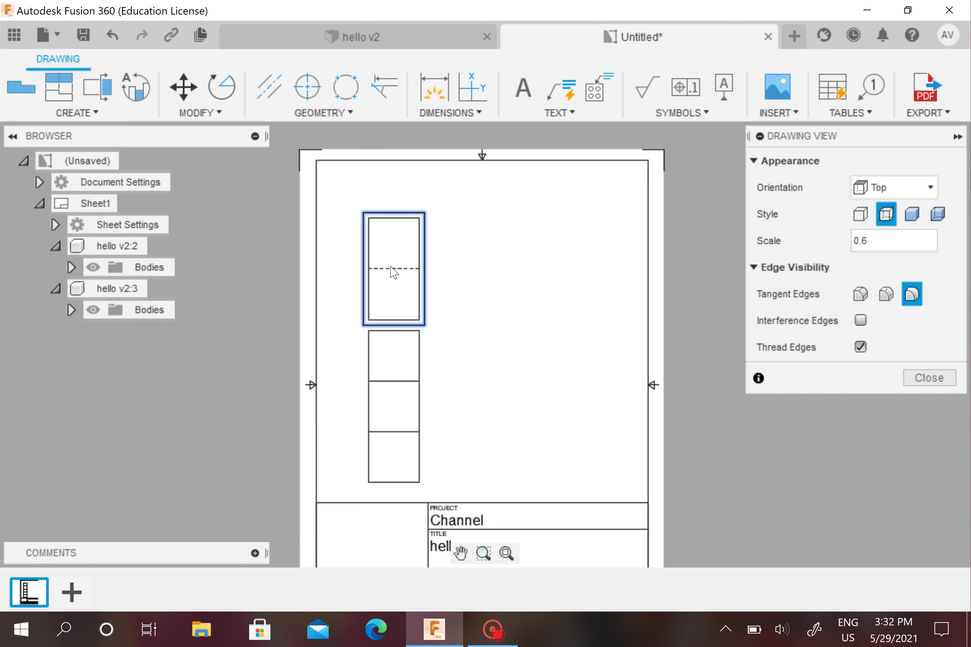
{"action": "left_click", "coordinate": [934, 378]}
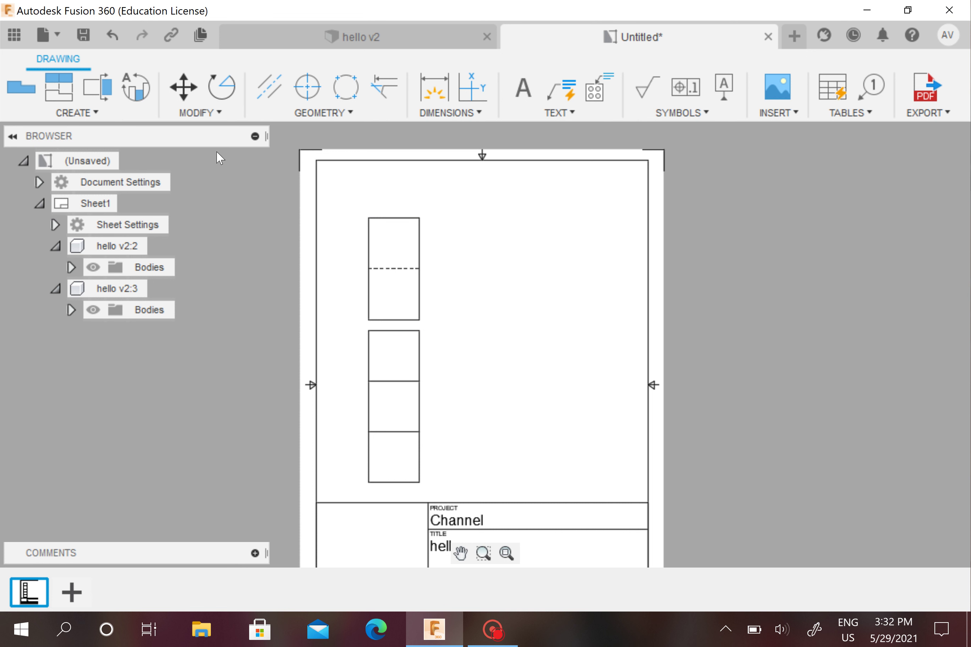
{"action": "left_click", "coordinate": [109, 39]}
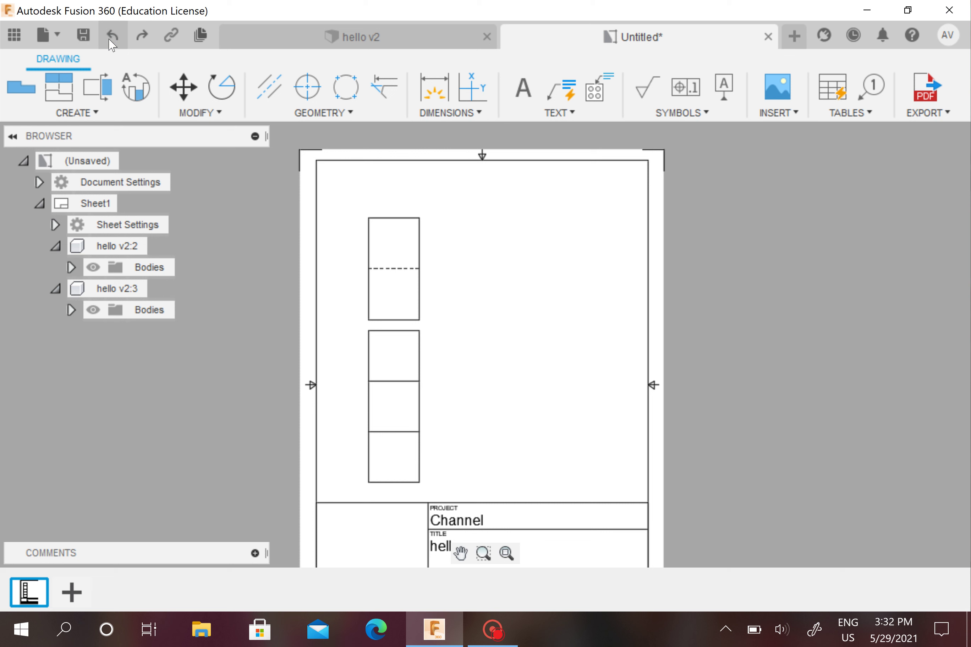
Undo the top view, then re-place a 0.6-scale TOP base view at the sheet's upper left.
{"action": "left_click", "coordinate": [109, 38]}
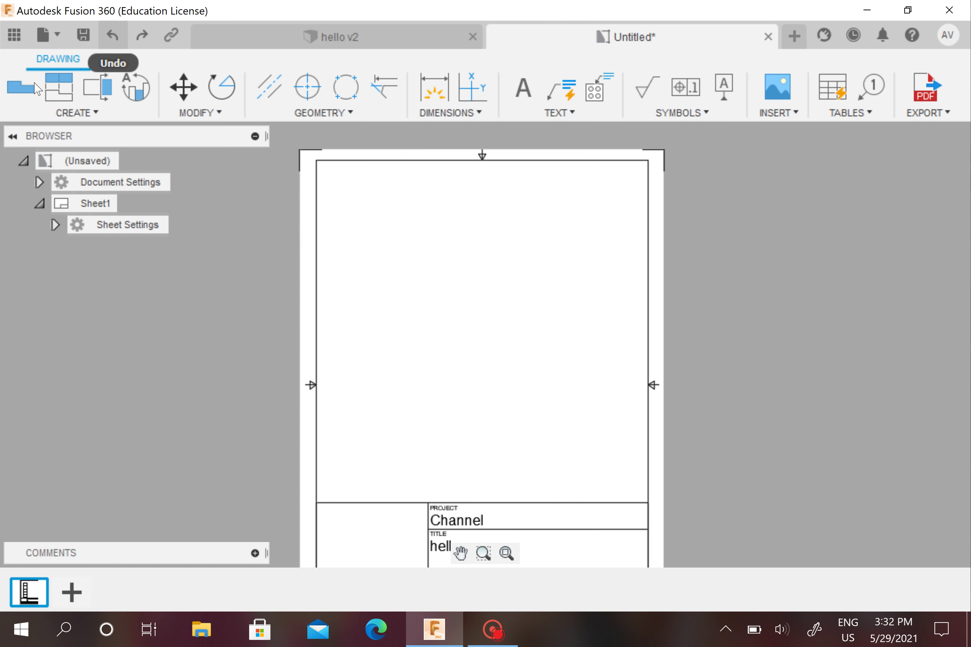
{"action": "left_click", "coordinate": [70, 110]}
{"action": "left_click", "coordinate": [79, 132]}
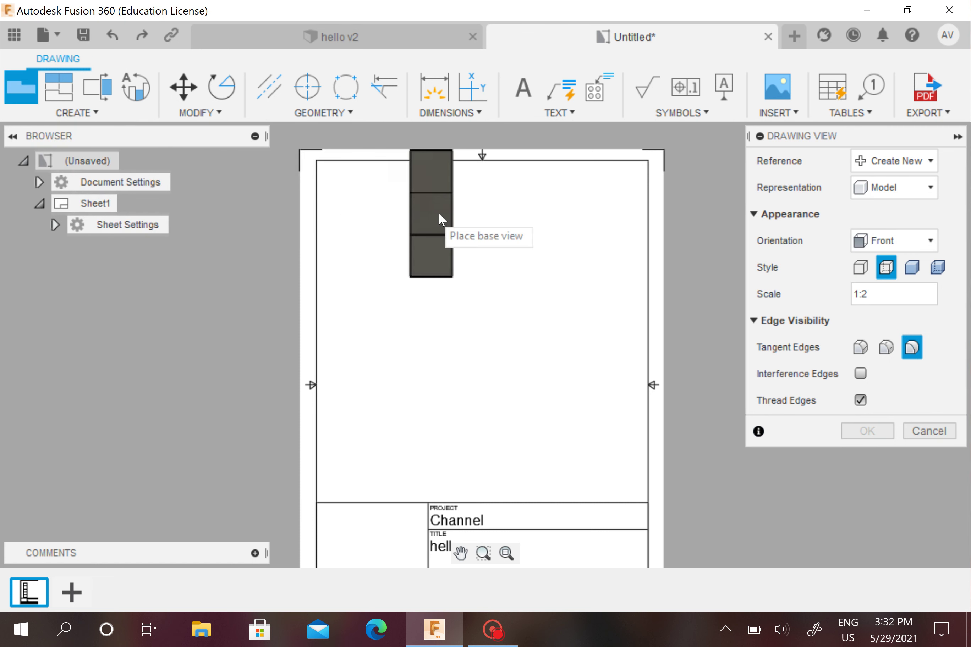
{"action": "left_click", "coordinate": [860, 237]}
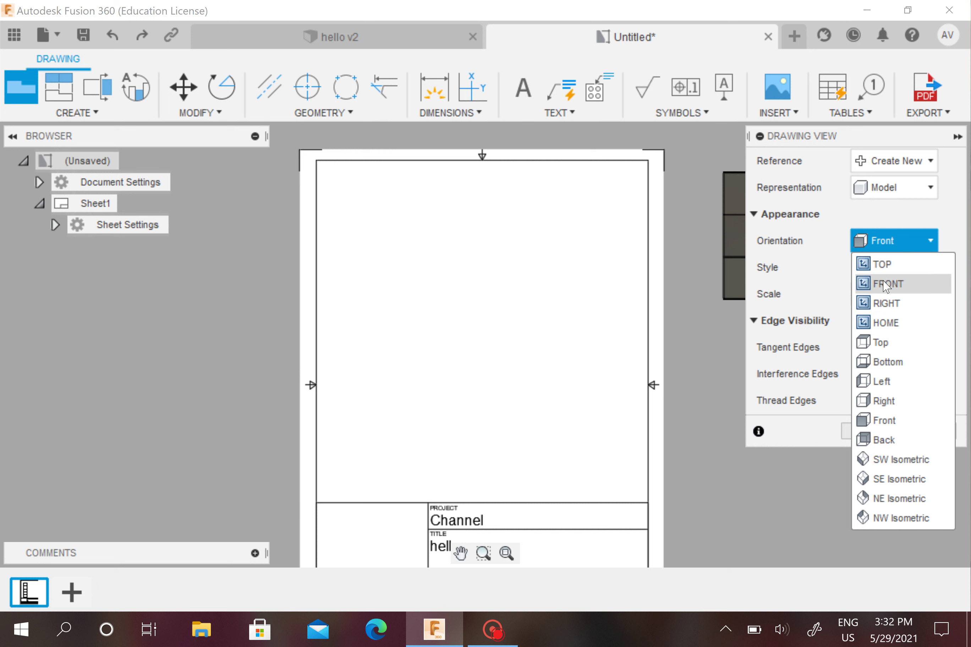
{"action": "left_click", "coordinate": [883, 264]}
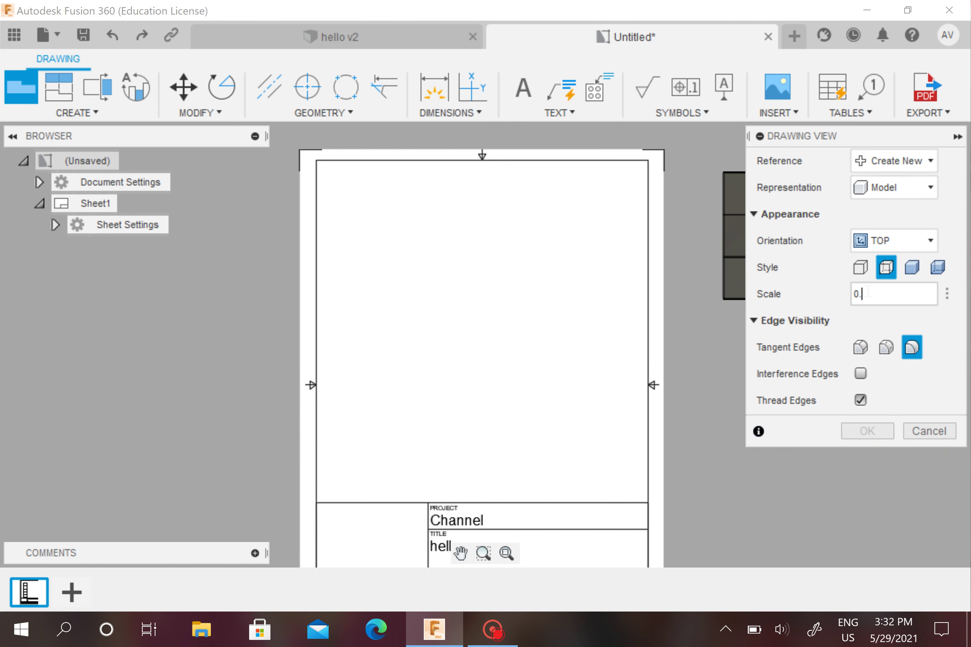
{"action": "key", "text": "Return"}
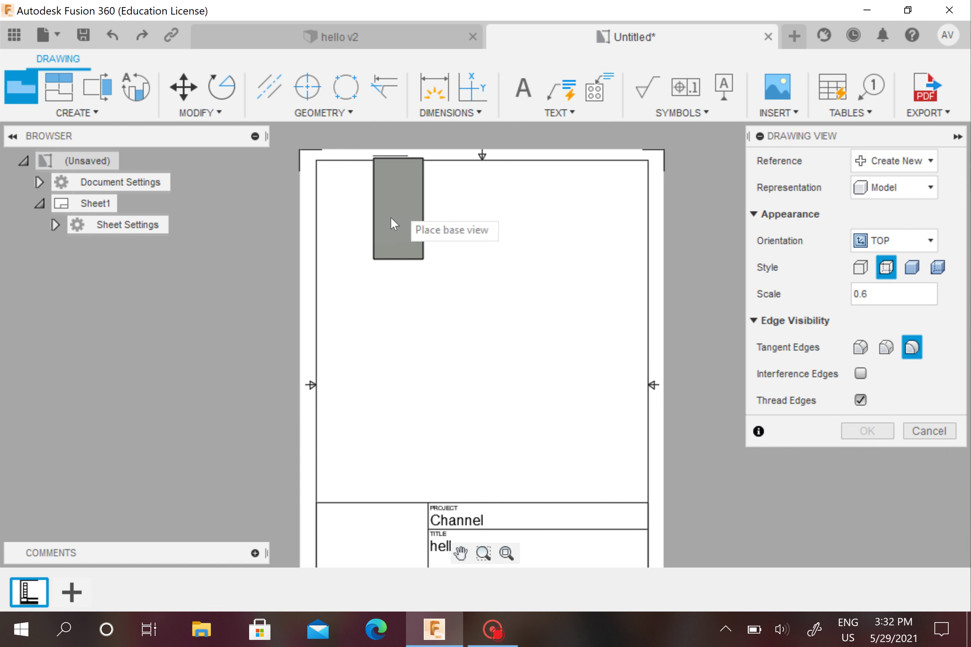
{"action": "left_click", "coordinate": [380, 234]}
{"action": "left_click", "coordinate": [866, 431]}
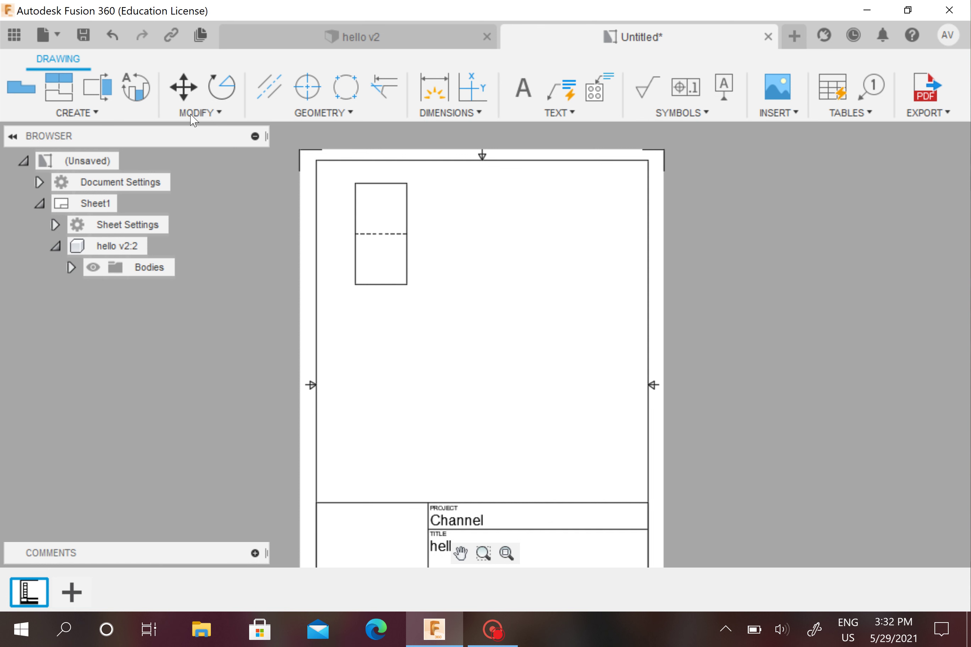
Start another 0.6-scale base view and place the front view below the top view.
{"action": "left_click", "coordinate": [119, 112]}
{"action": "left_click", "coordinate": [116, 133]}
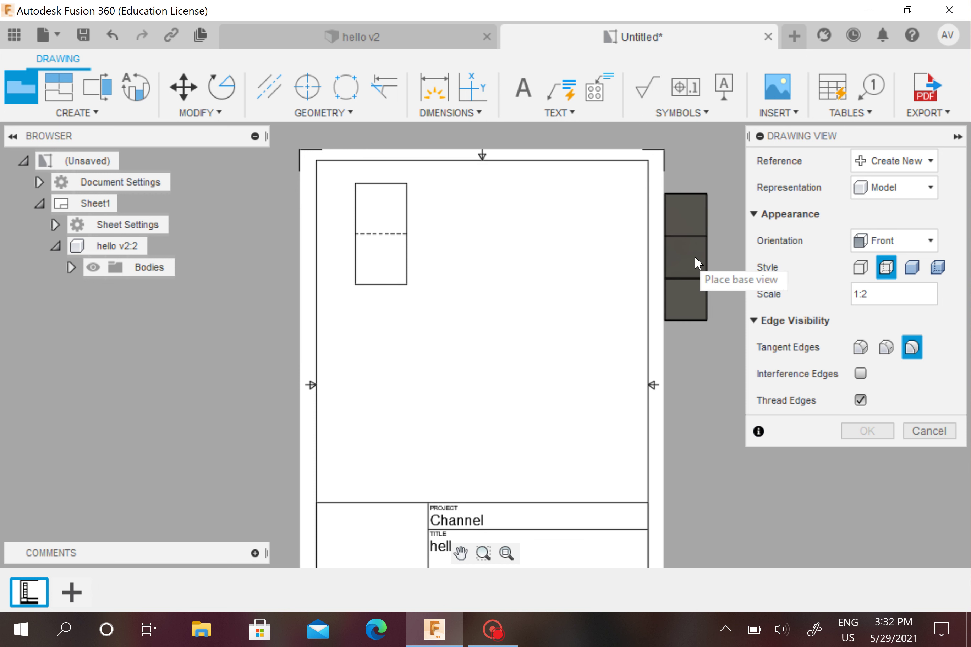
{"action": "left_click", "coordinate": [876, 295]}
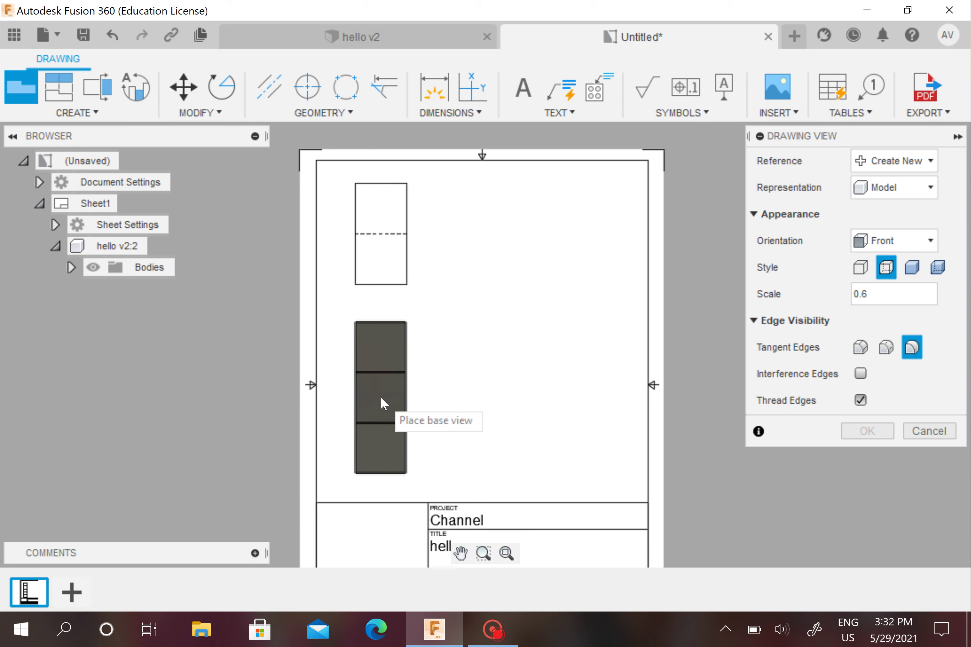
{"action": "left_click", "coordinate": [381, 399]}
Confirm the front view, then add a 0.6-scale RIGHT orientation view beside it.
{"action": "left_click", "coordinate": [867, 430]}
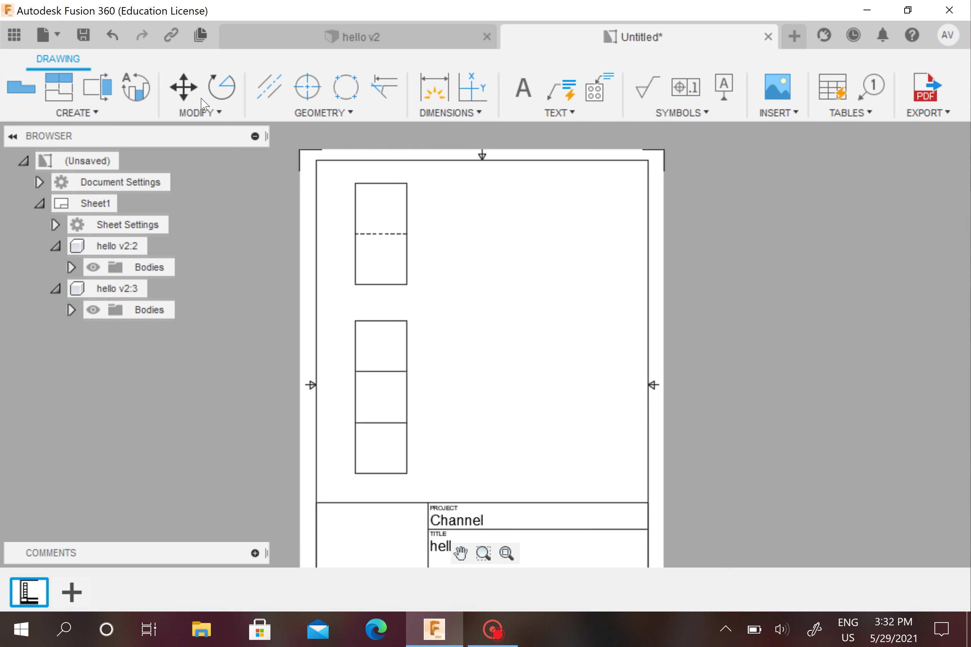
{"action": "left_click", "coordinate": [95, 113]}
{"action": "left_click", "coordinate": [40, 132]}
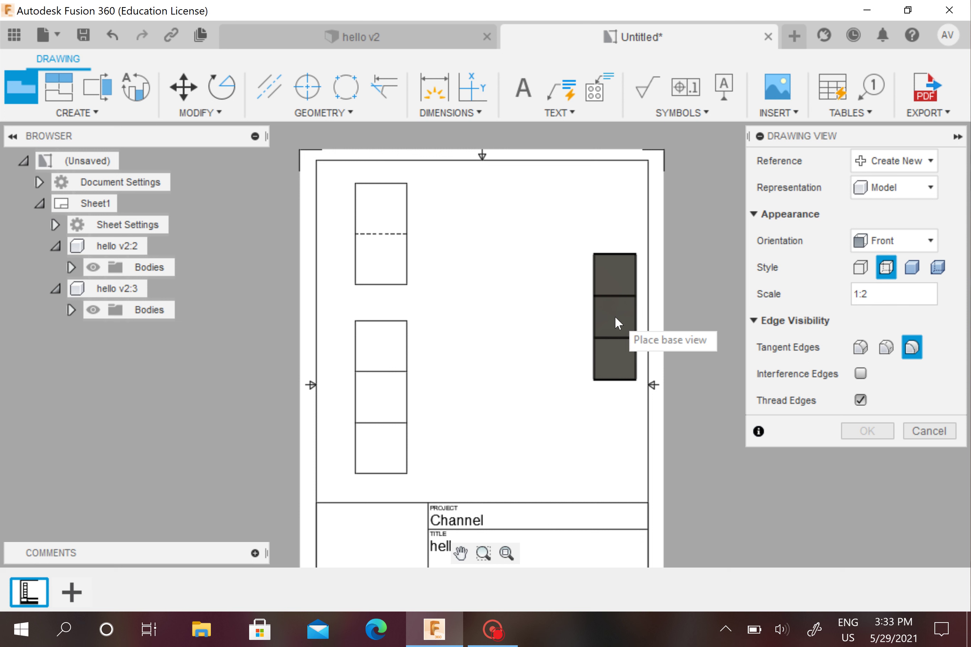
{"action": "left_click", "coordinate": [874, 293]}
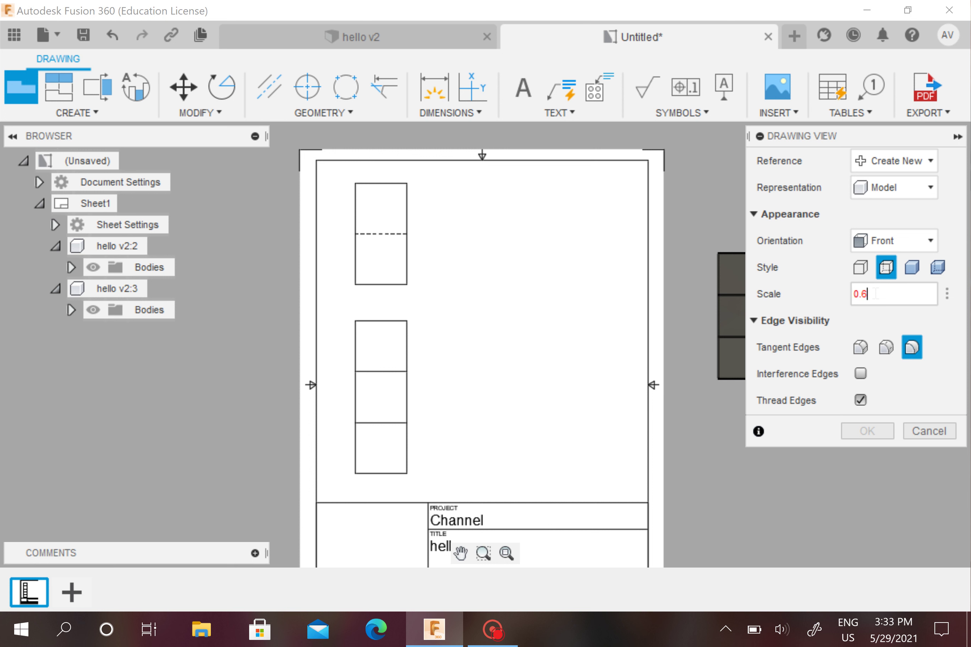
{"action": "left_click", "coordinate": [888, 241]}
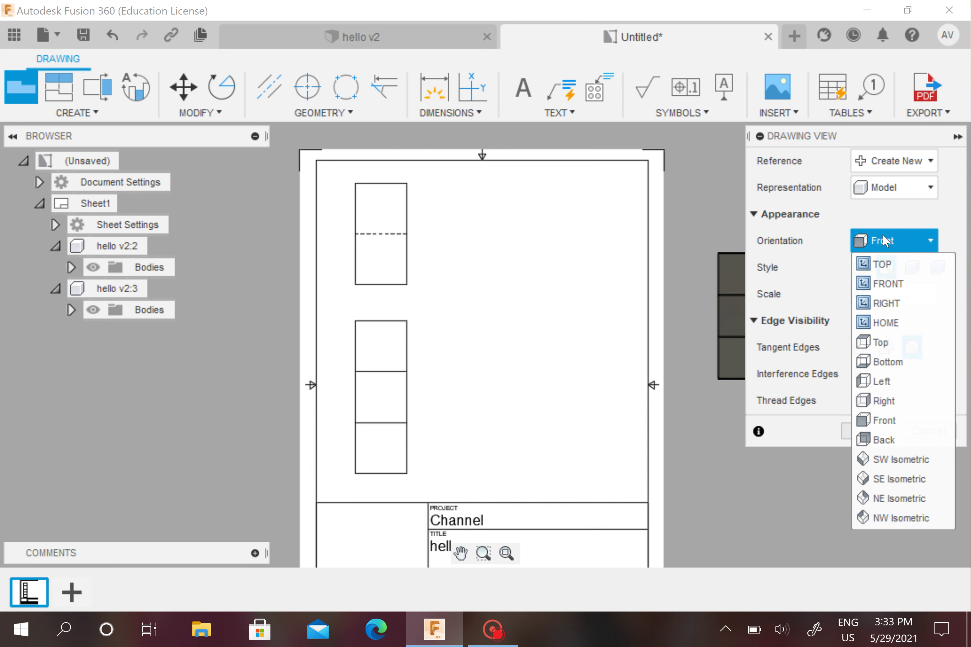
{"action": "left_click", "coordinate": [888, 303]}
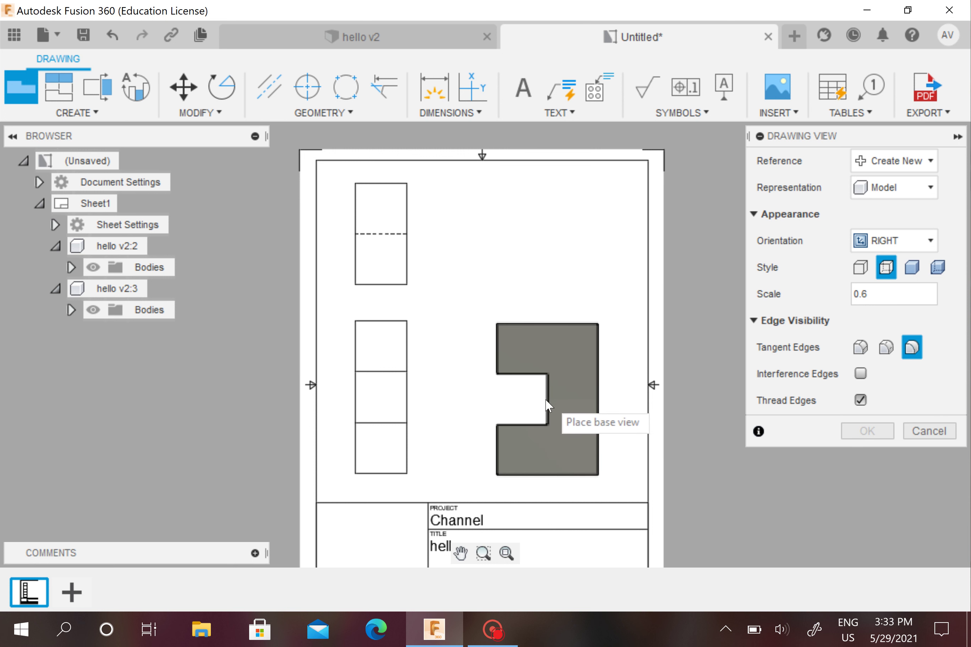
{"action": "scroll", "coordinate": [535, 403], "scroll_direction": "up", "scroll_amount": 3}
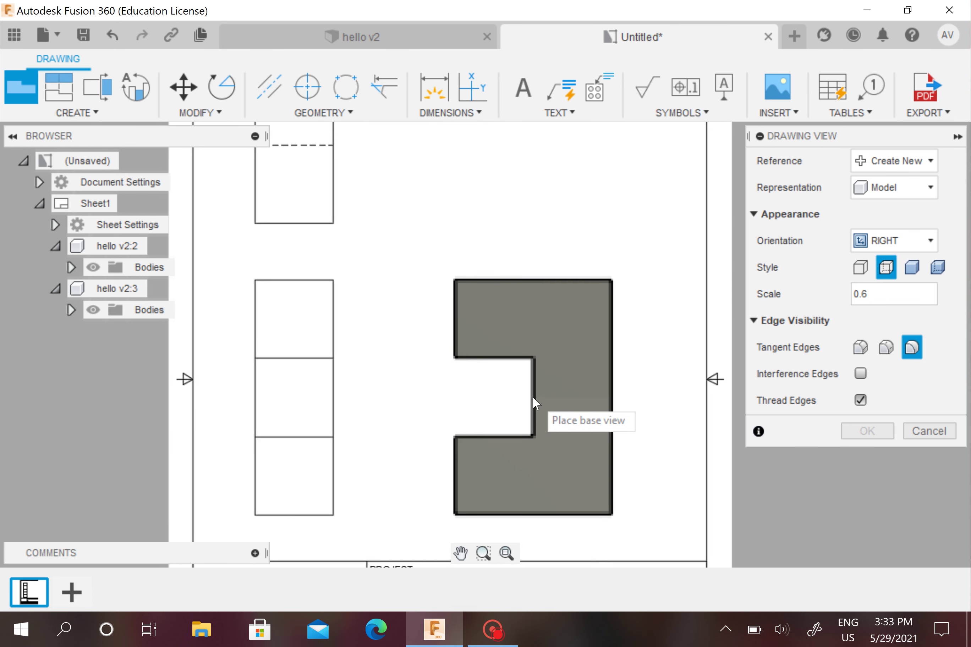
{"action": "scroll", "coordinate": [539, 398], "scroll_direction": "up", "scroll_amount": 3}
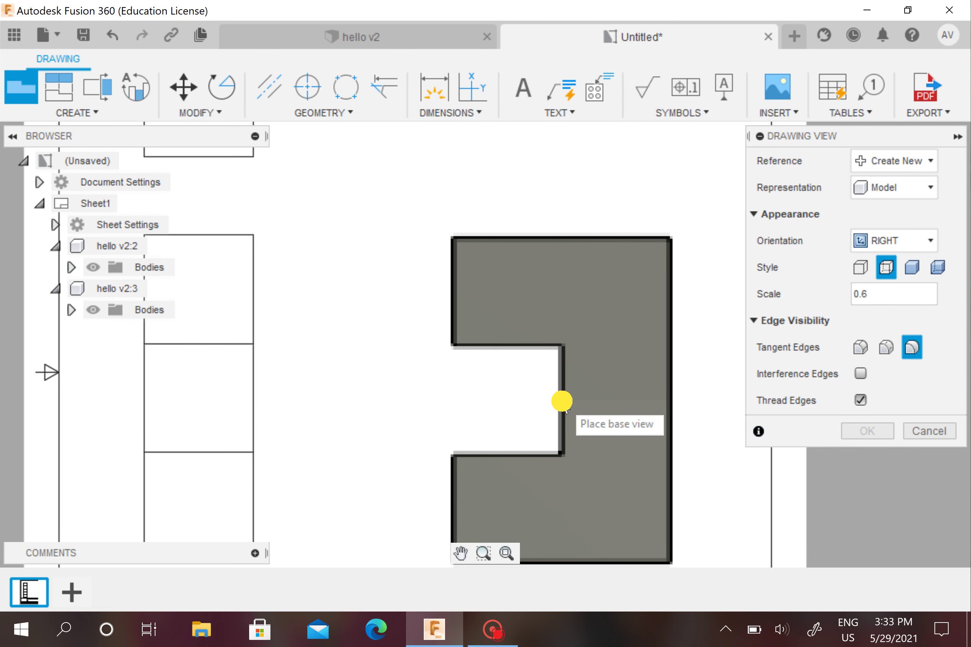
{"action": "left_click", "coordinate": [561, 401]}
{"action": "scroll", "coordinate": [561, 401], "scroll_direction": "down", "scroll_amount": 3}
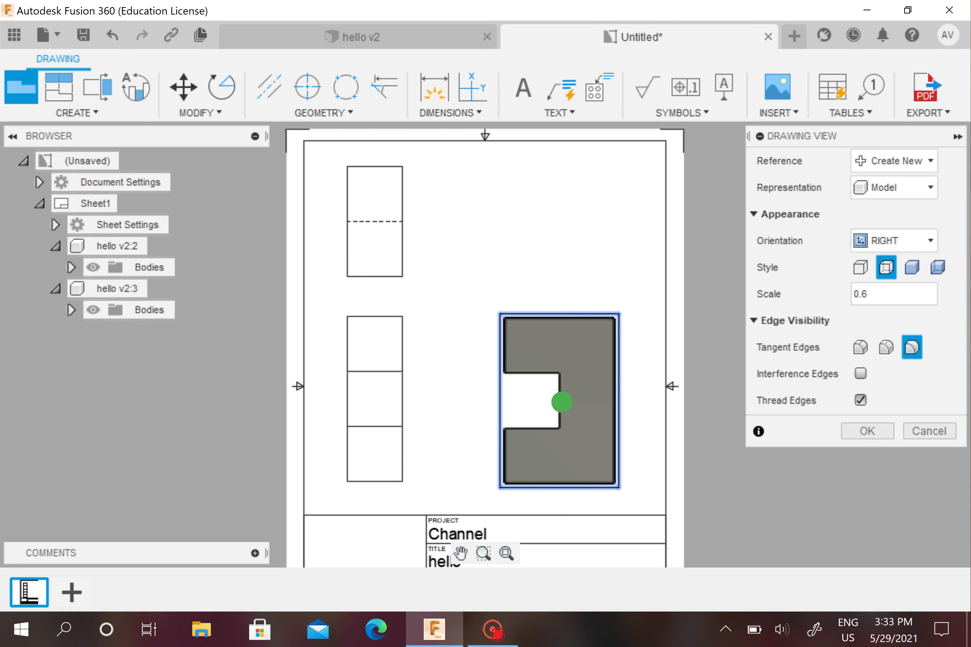
{"action": "left_click", "coordinate": [866, 431]}
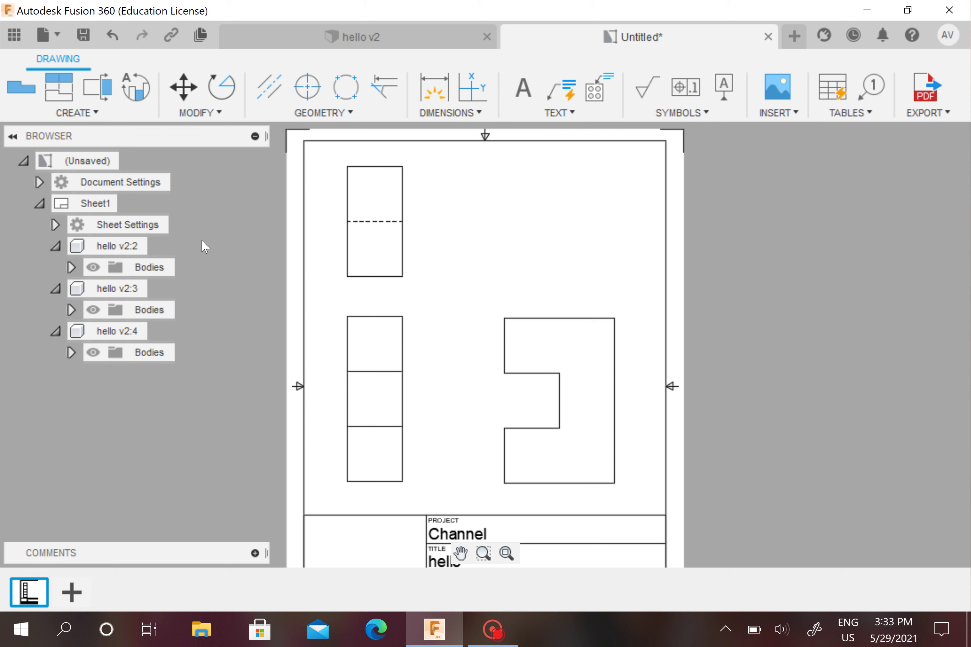
Start a new base view and, after comparing NE and SE Isometric, choose NW Isometric orientation.
{"action": "left_click", "coordinate": [80, 113]}
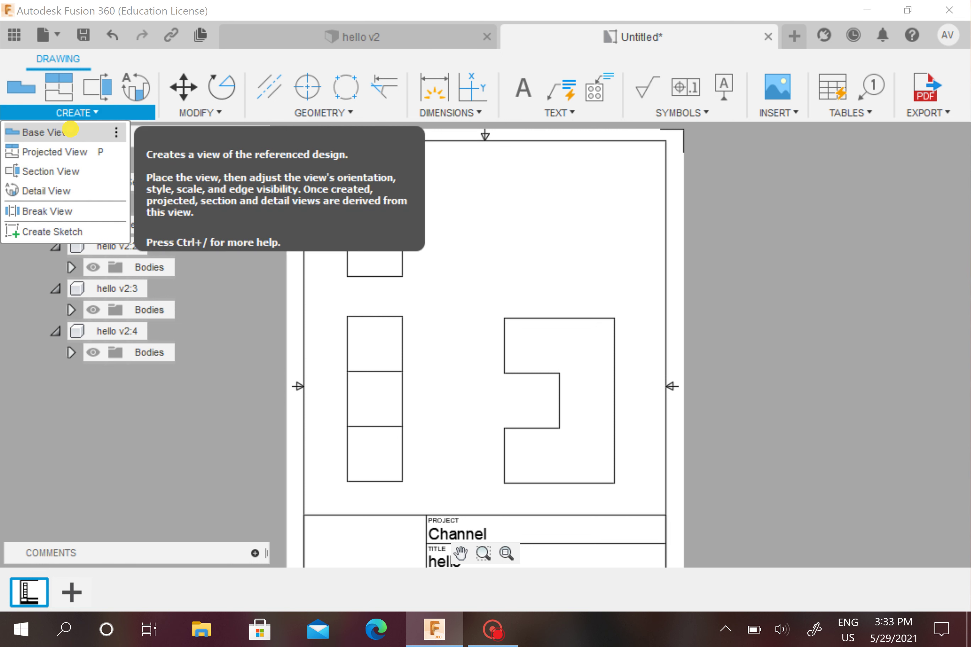
{"action": "left_click", "coordinate": [71, 130]}
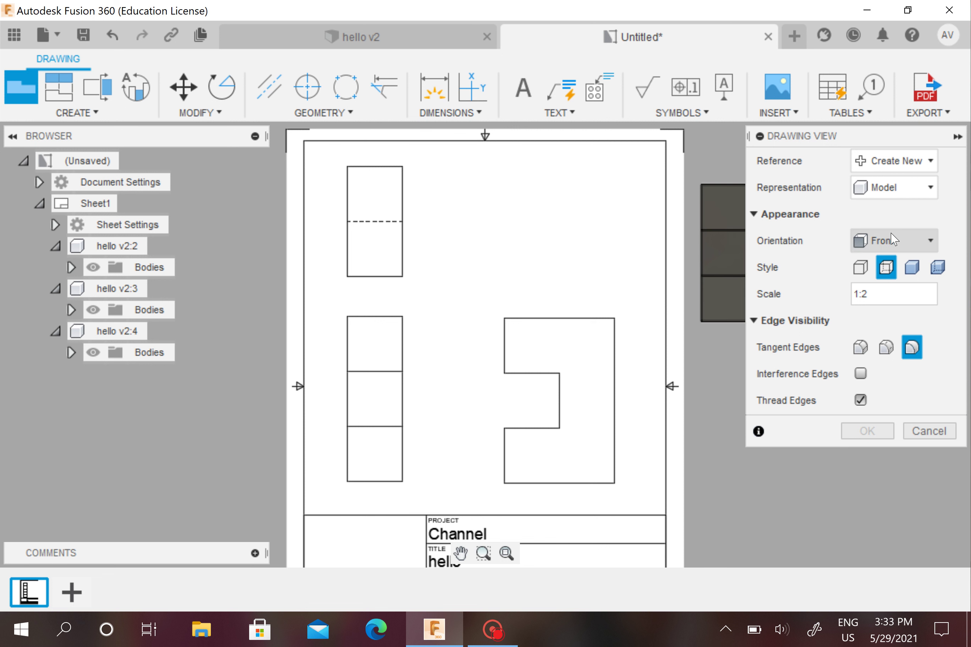
{"action": "left_click", "coordinate": [891, 239]}
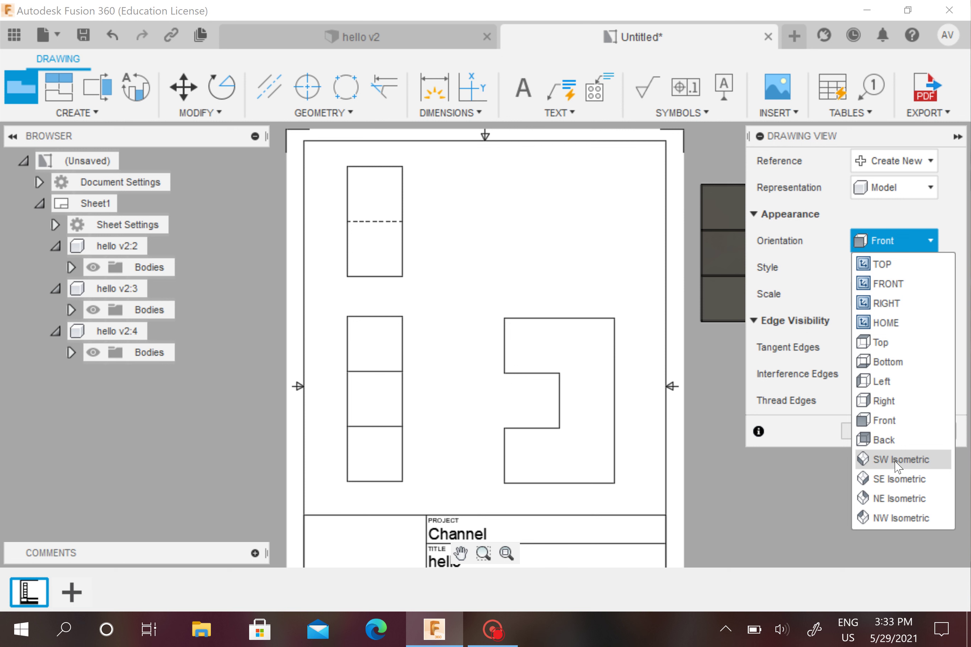
{"action": "left_click", "coordinate": [895, 516]}
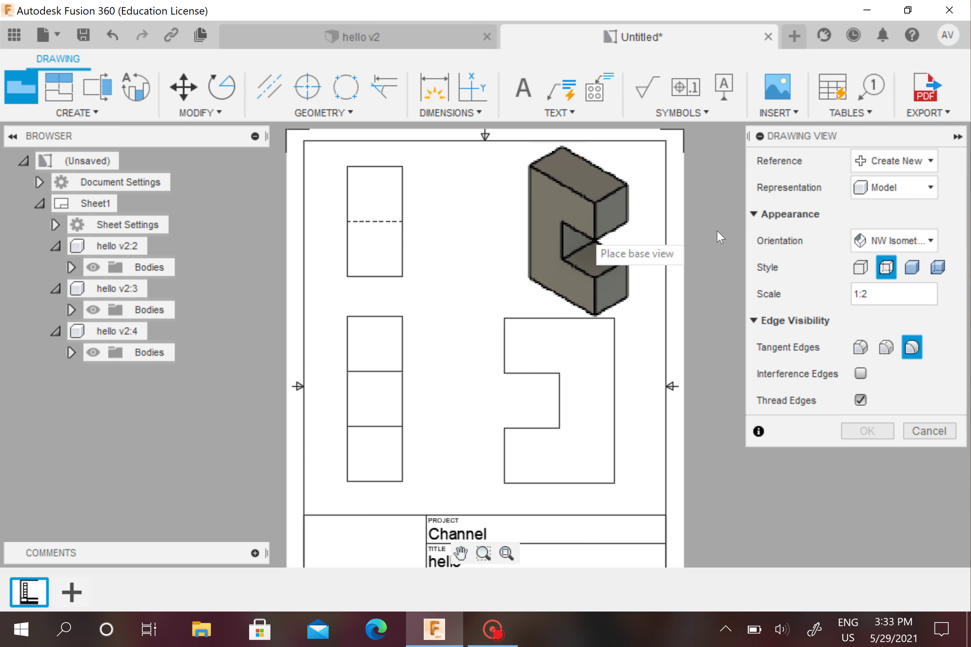
{"action": "left_click", "coordinate": [907, 242]}
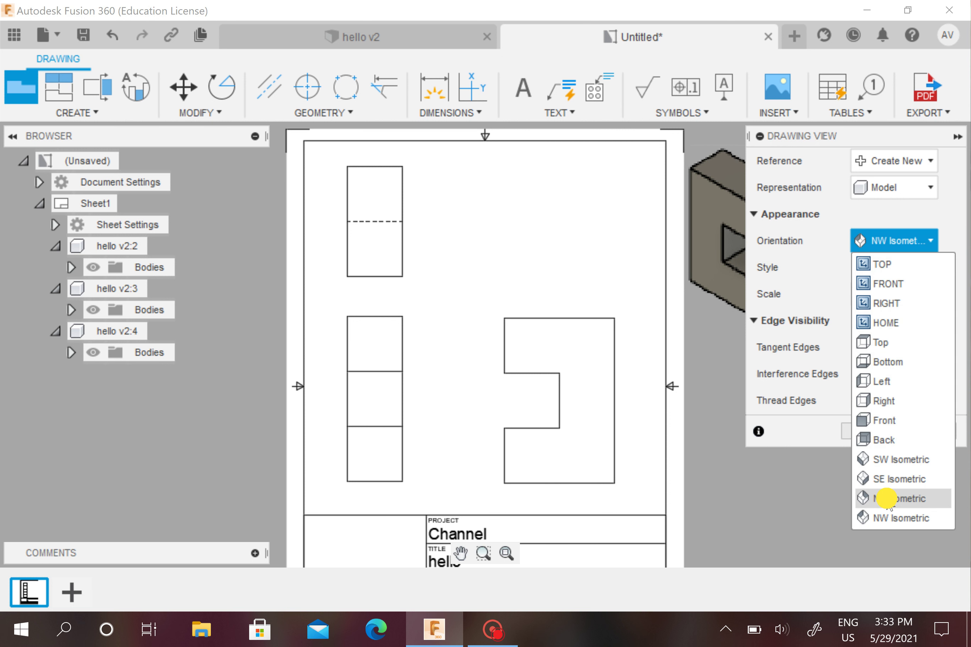
{"action": "left_click", "coordinate": [887, 499]}
{"action": "left_click", "coordinate": [897, 240]}
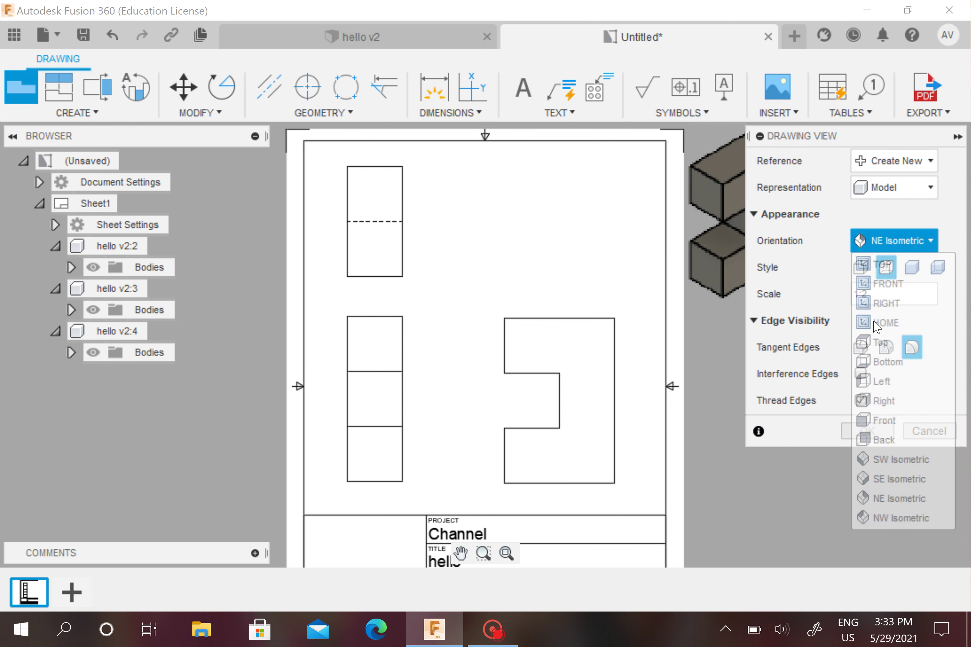
{"action": "left_click", "coordinate": [900, 479]}
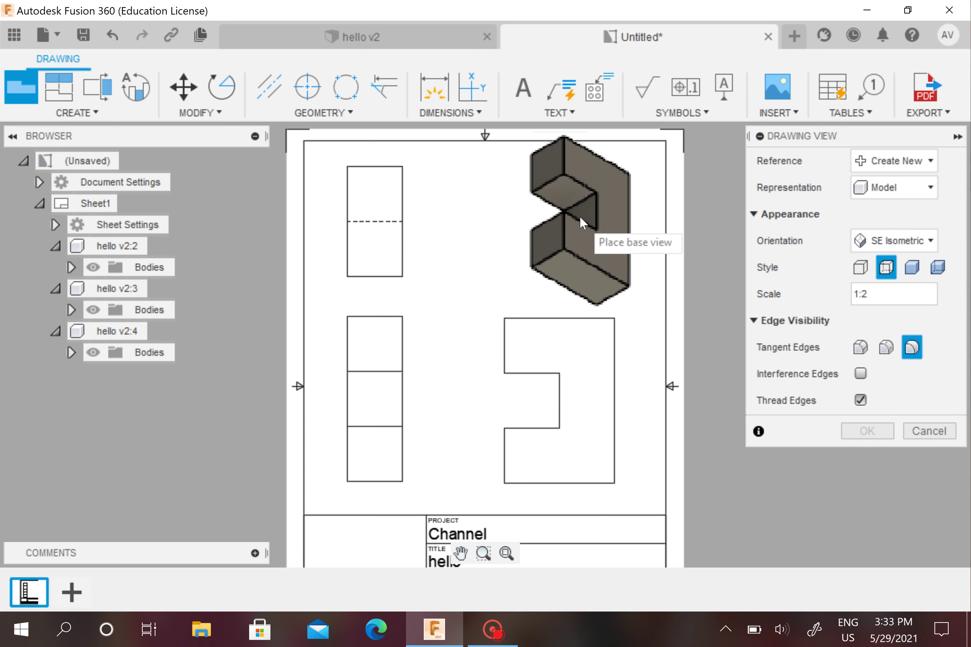
{"action": "left_click", "coordinate": [878, 245]}
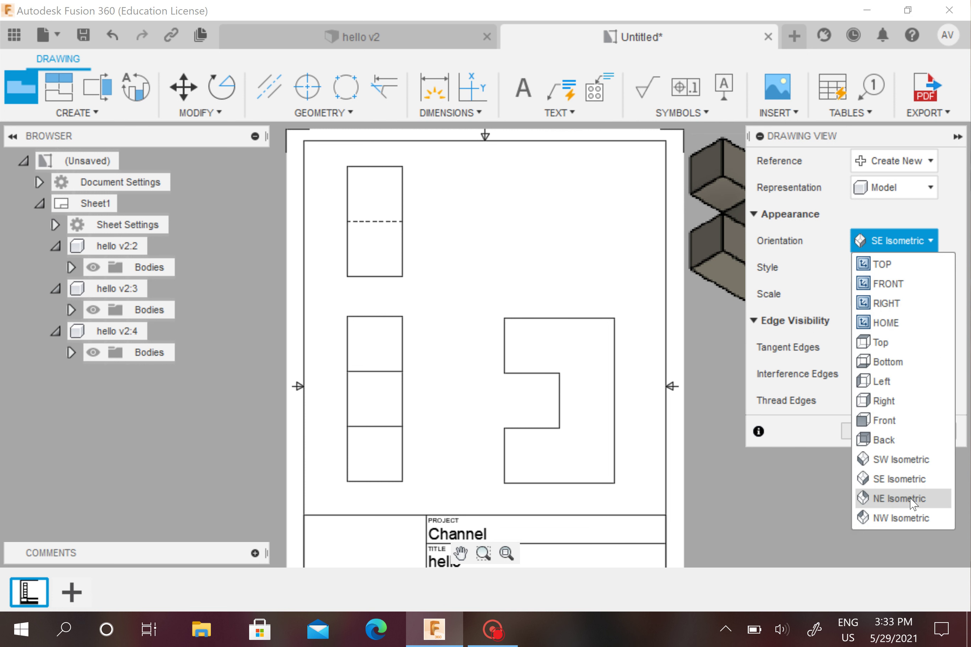
{"action": "left_click", "coordinate": [925, 518]}
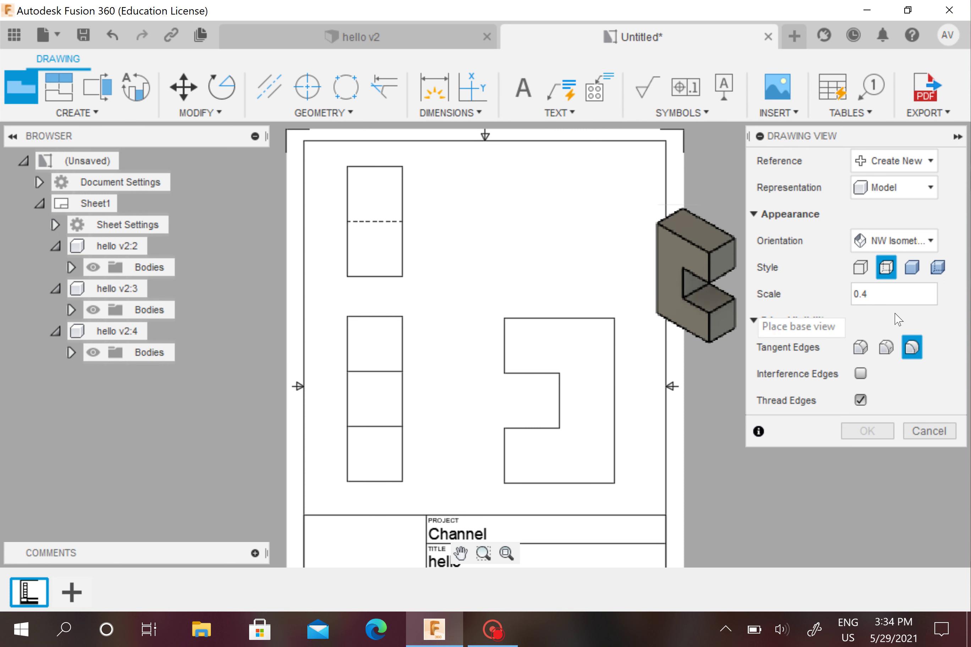
Set the isometric view scale to 0.5 and place it at the sheet's upper right.
{"action": "left_click", "coordinate": [877, 295]}
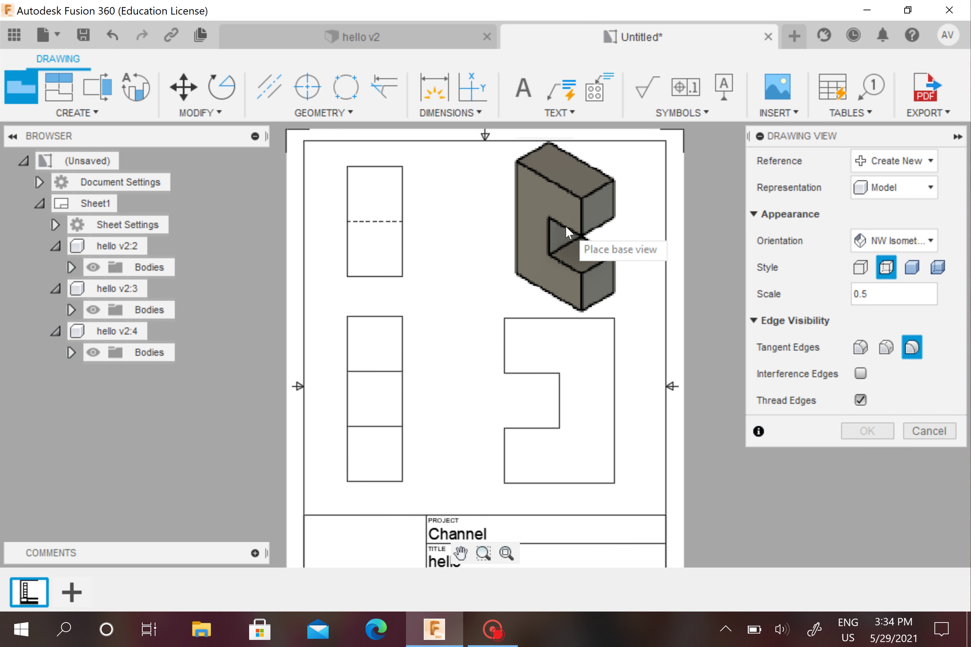
{"action": "left_click", "coordinate": [565, 224]}
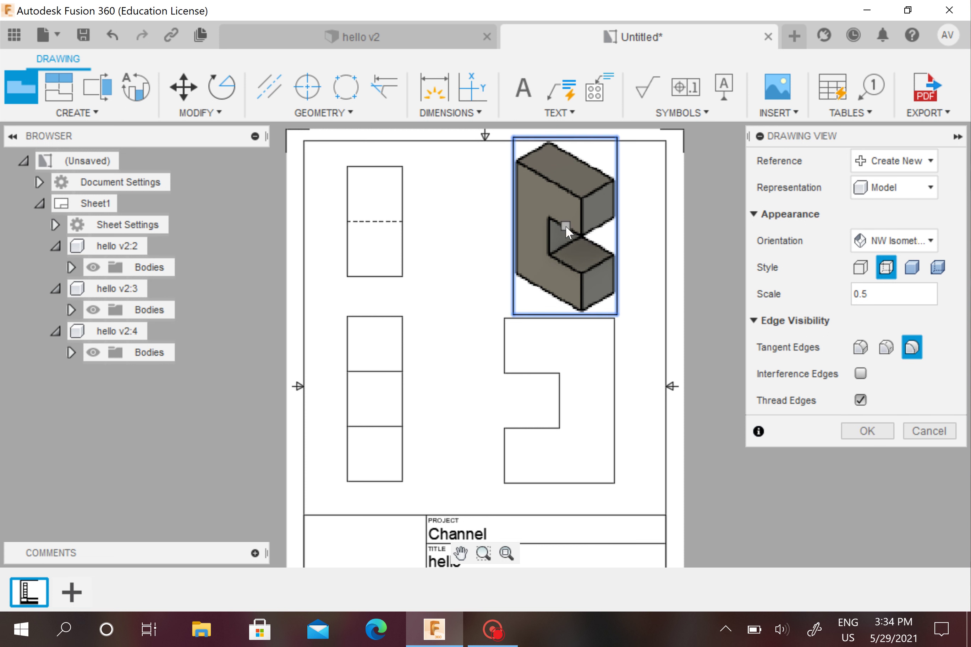
{"action": "left_click", "coordinate": [865, 432]}
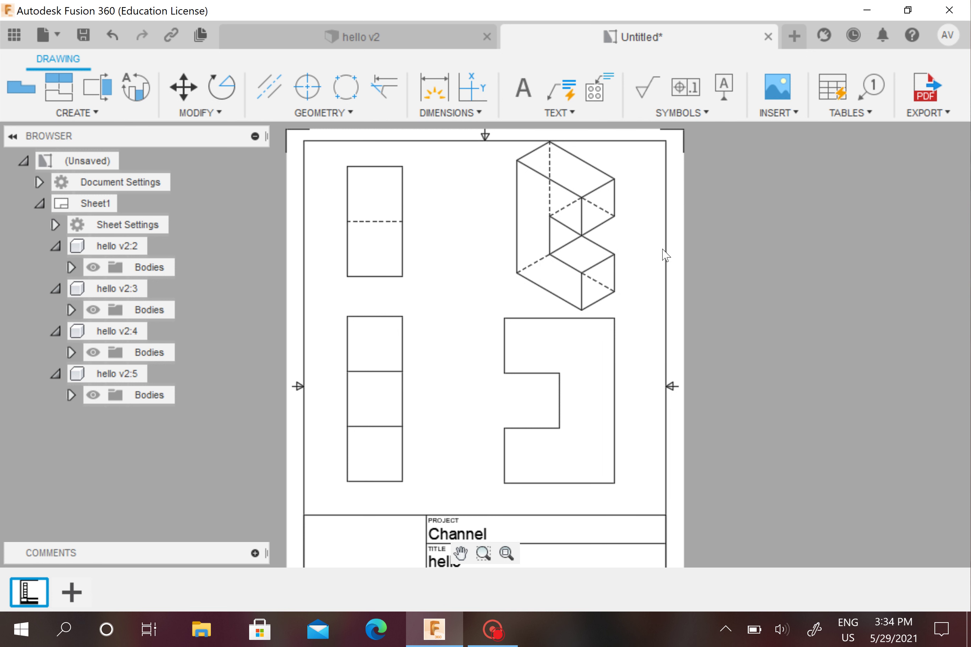
Change the NW isometric view's Tangent Edges setting to Shortened.
{"action": "right_click", "coordinate": [583, 229]}
{"action": "left_click", "coordinate": [631, 200]}
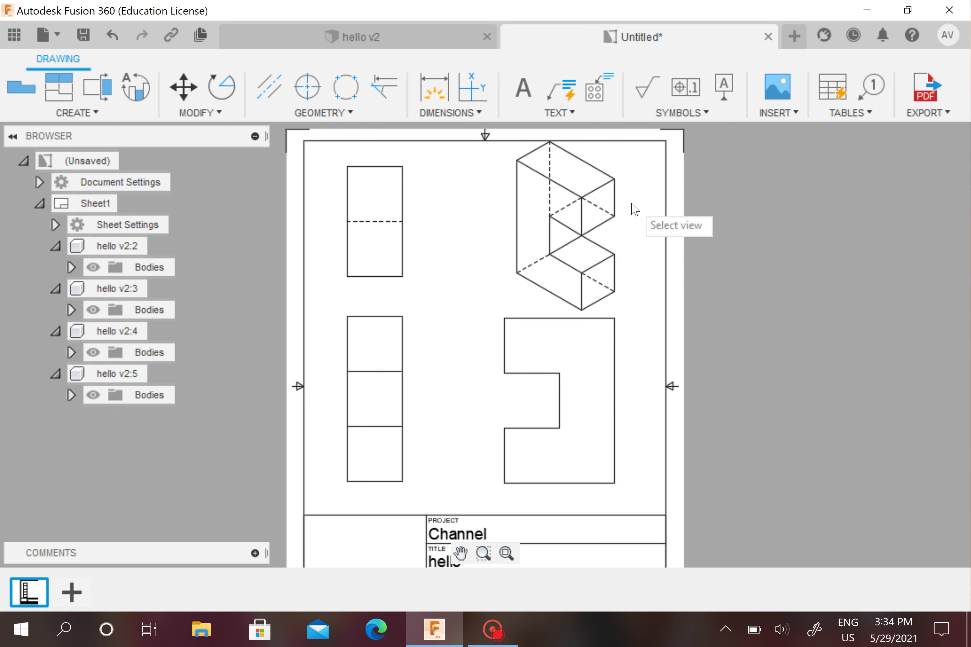
{"action": "left_click", "coordinate": [579, 210]}
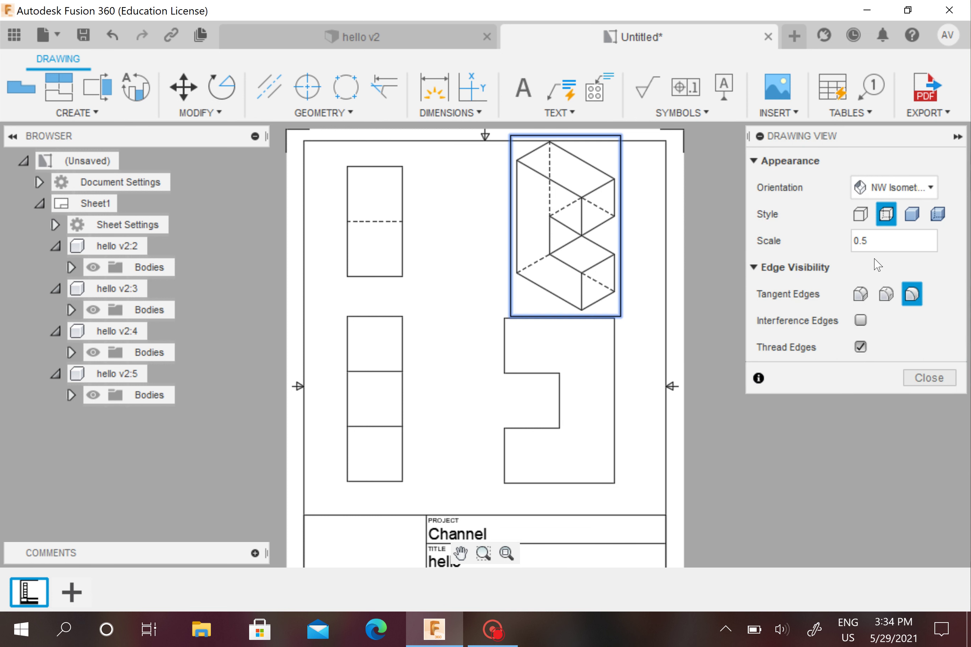
{"action": "left_click", "coordinate": [860, 295]}
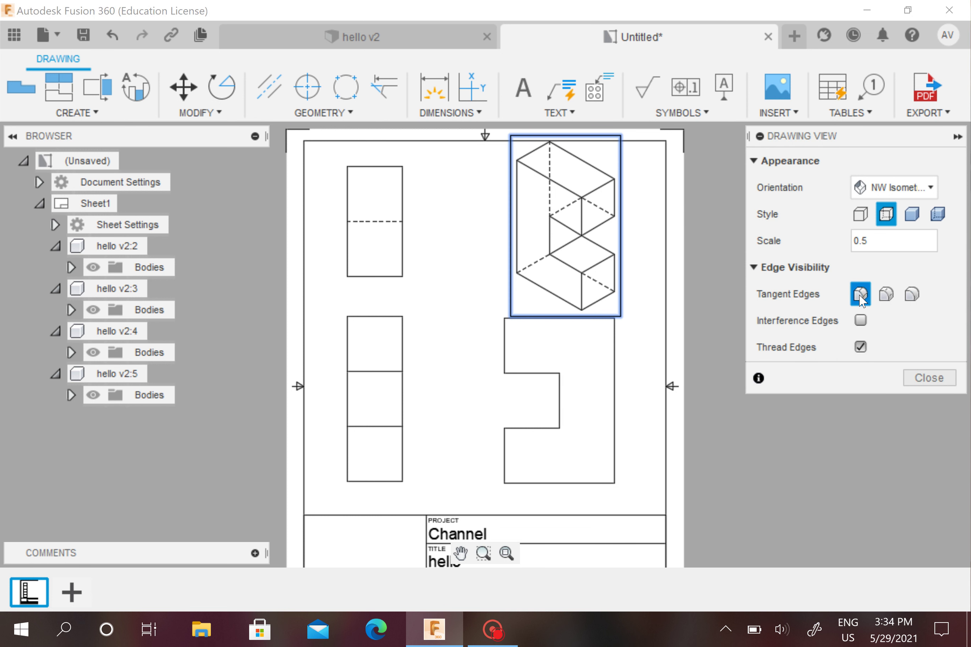
{"action": "left_click", "coordinate": [886, 295]}
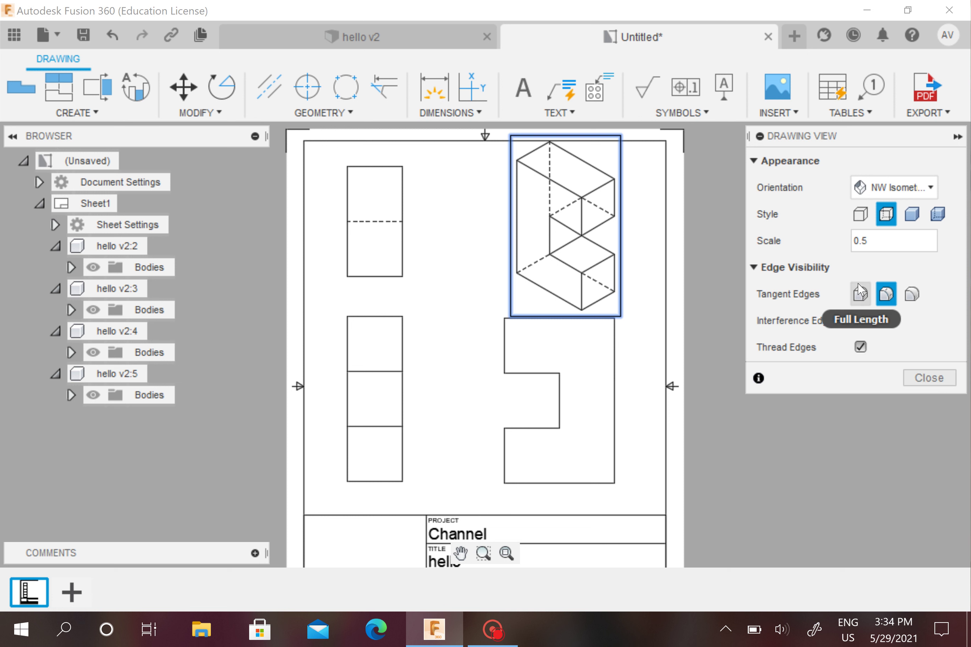
{"action": "left_click", "coordinate": [923, 378]}
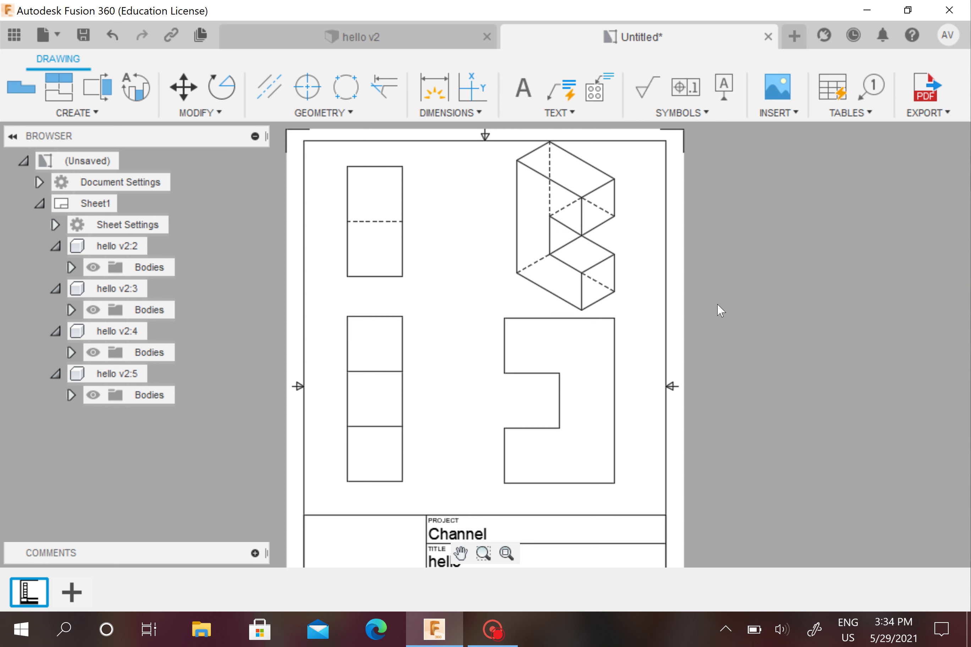
Add vertical 50 and 150 dimensions beside the lower-left front view.
{"action": "key", "text": "d"}
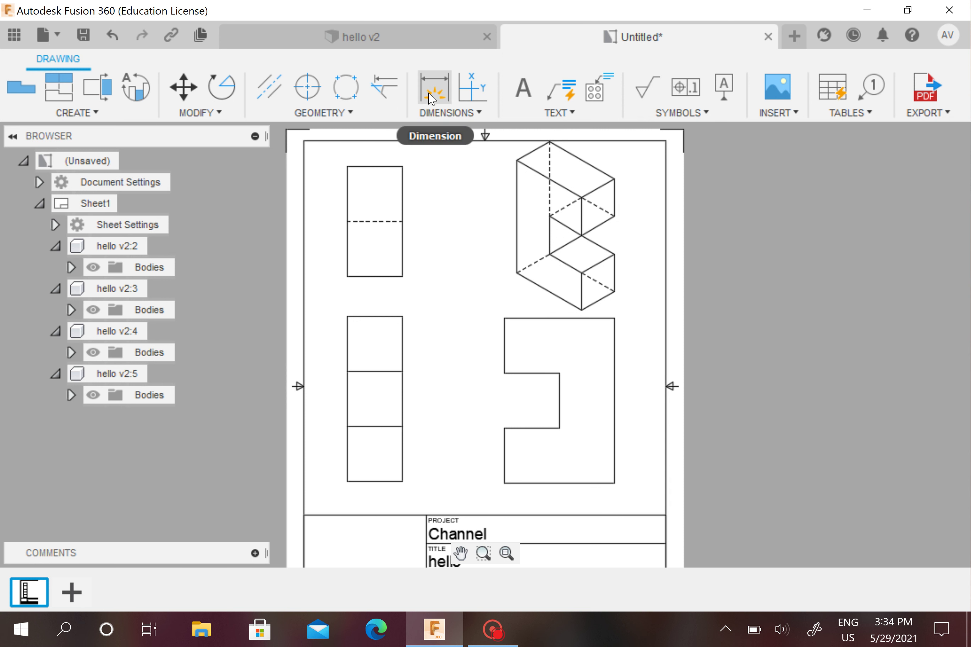
{"action": "key", "text": "Escape"}
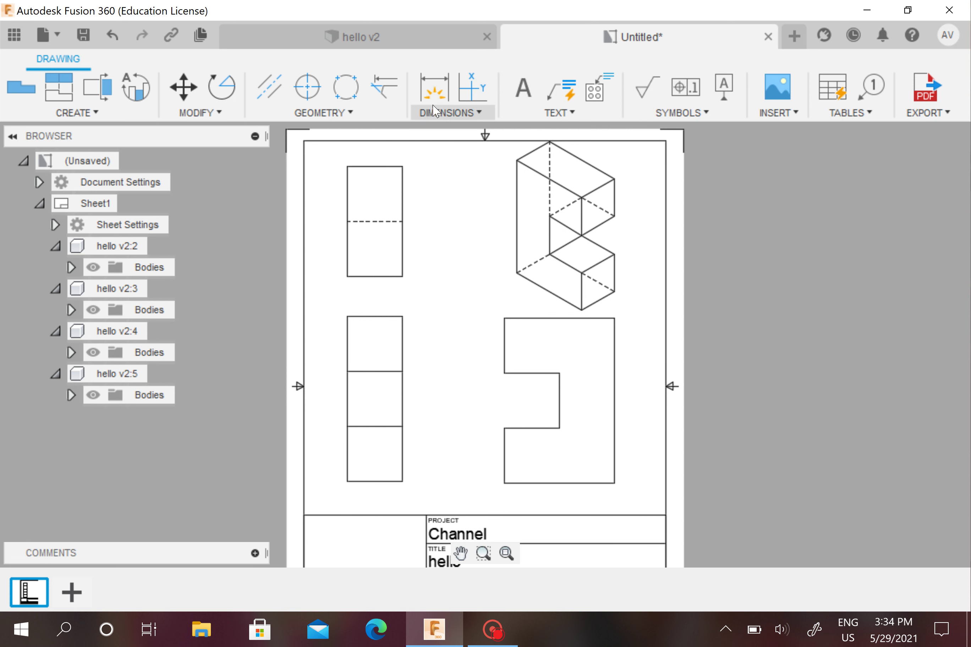
{"action": "left_click", "coordinate": [434, 89]}
{"action": "key", "text": "Escape"}
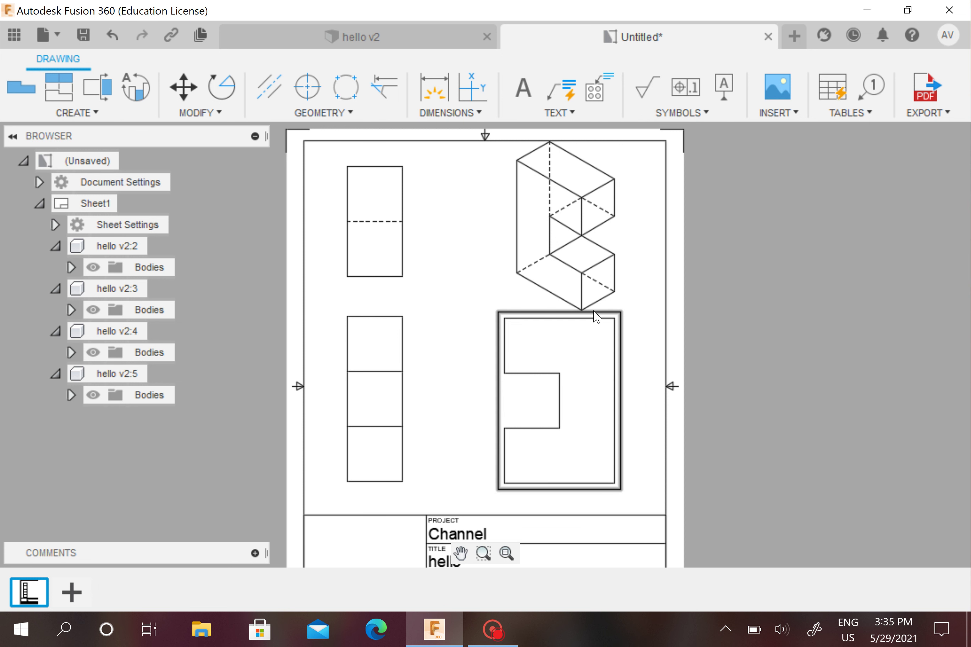
{"action": "left_click", "coordinate": [431, 99]}
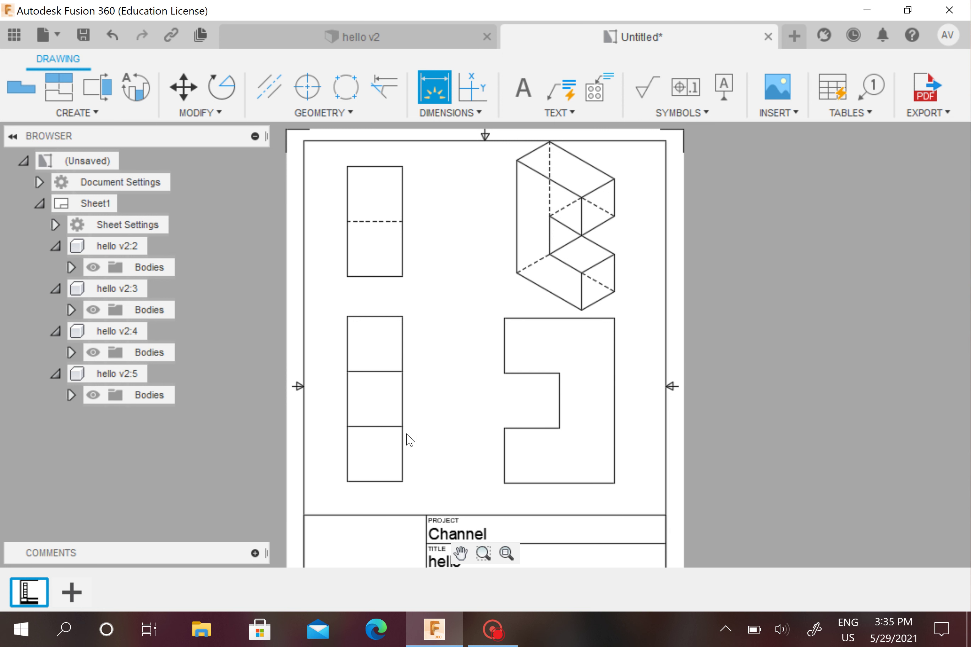
{"action": "left_click", "coordinate": [403, 318]}
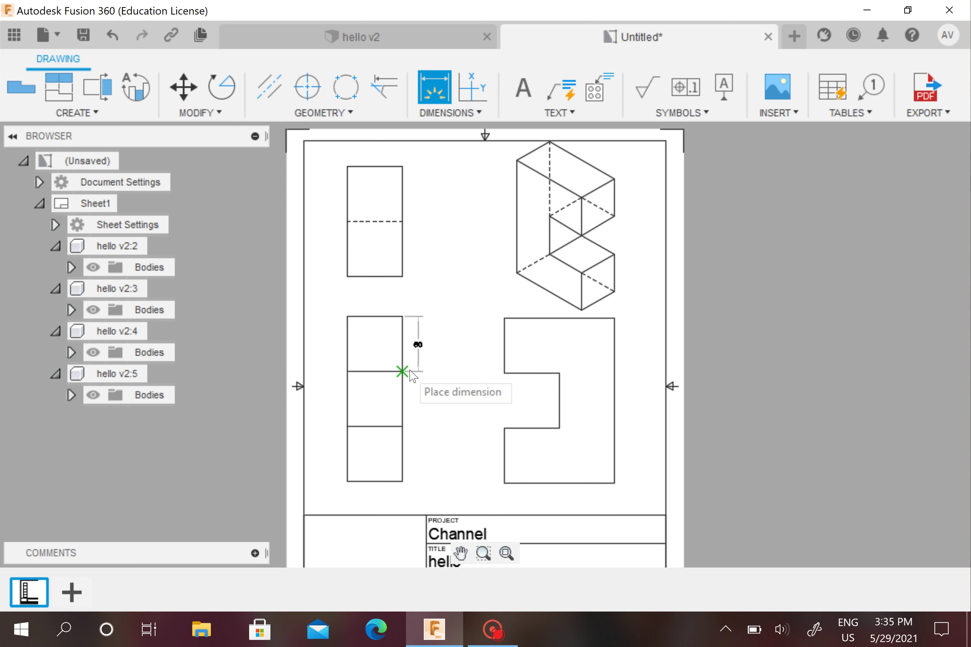
{"action": "left_click", "coordinate": [418, 344]}
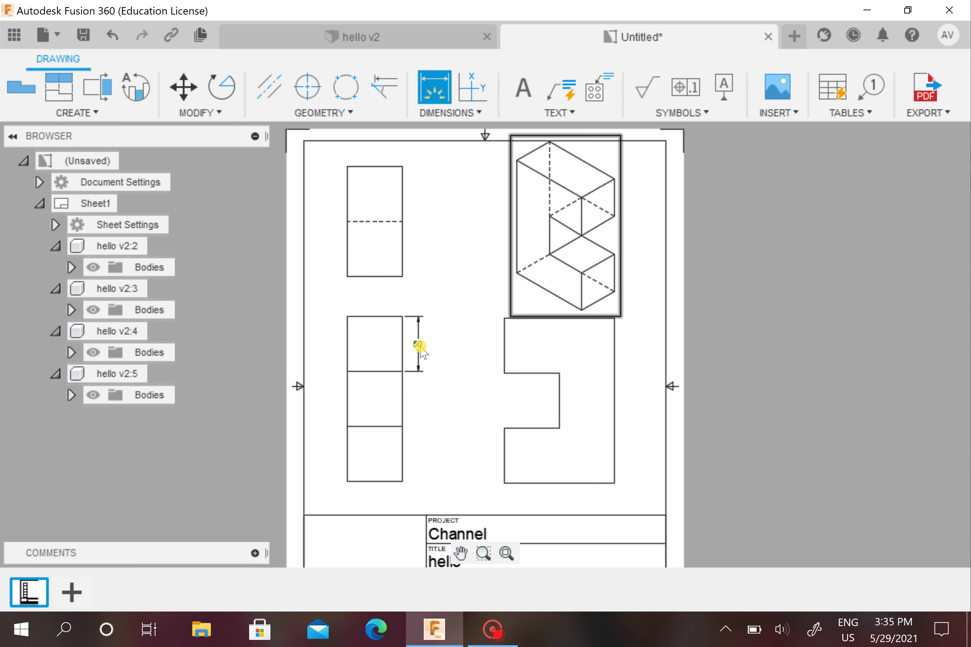
{"action": "left_click", "coordinate": [403, 482]}
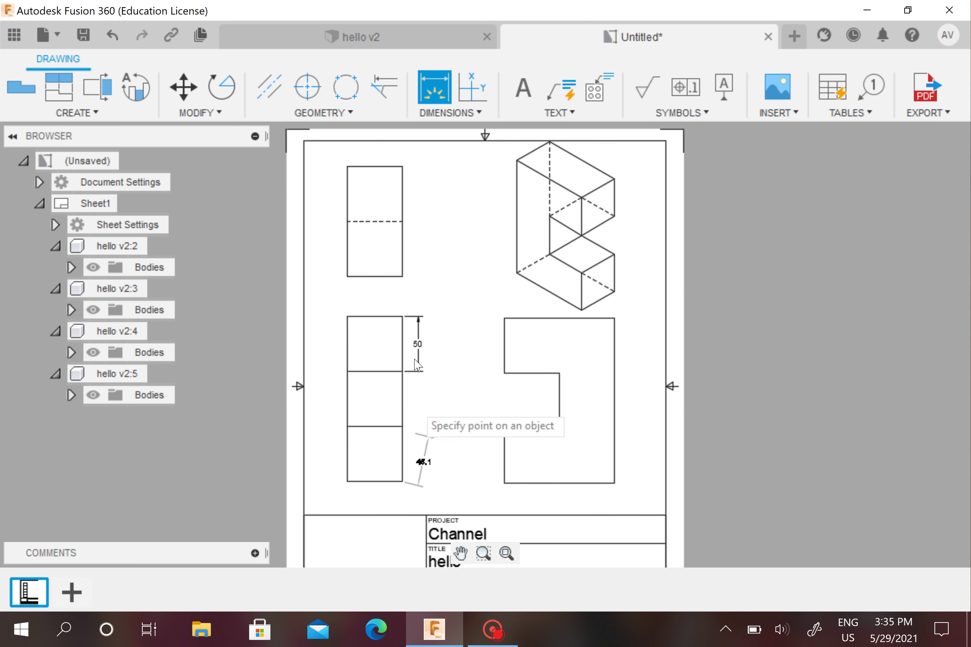
{"action": "left_click", "coordinate": [402, 317]}
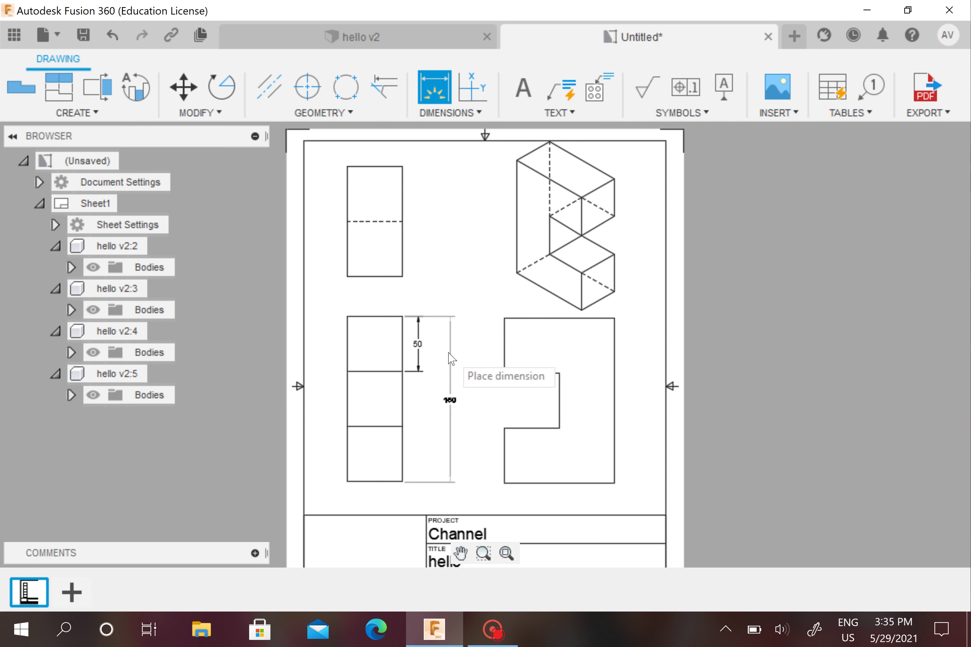
{"action": "left_click", "coordinate": [445, 352]}
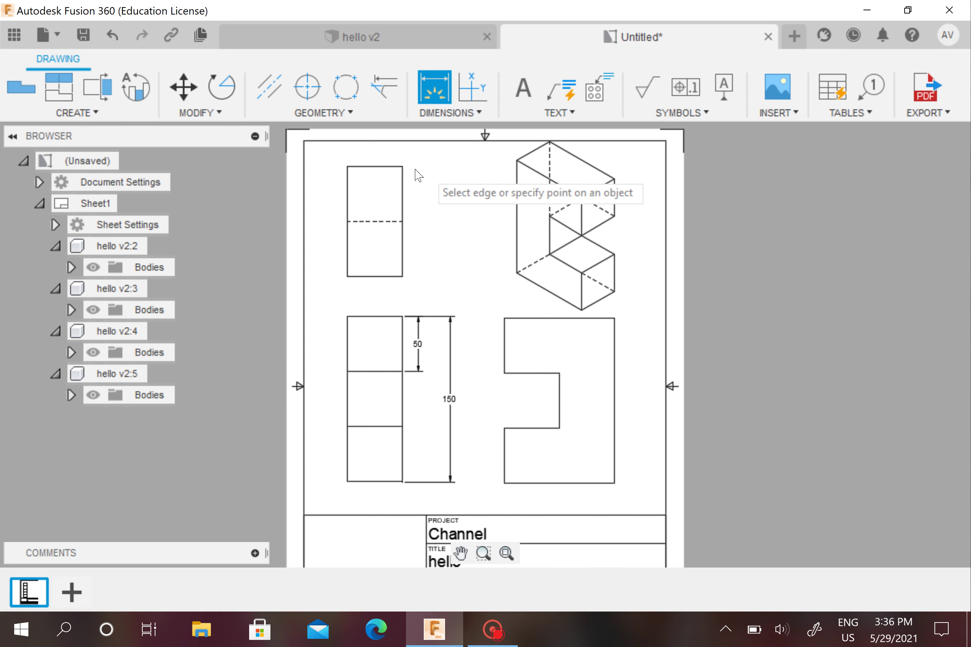
Add 50 and 100 vertical dimensions beside the upper-left top view.
{"action": "left_click", "coordinate": [403, 167]}
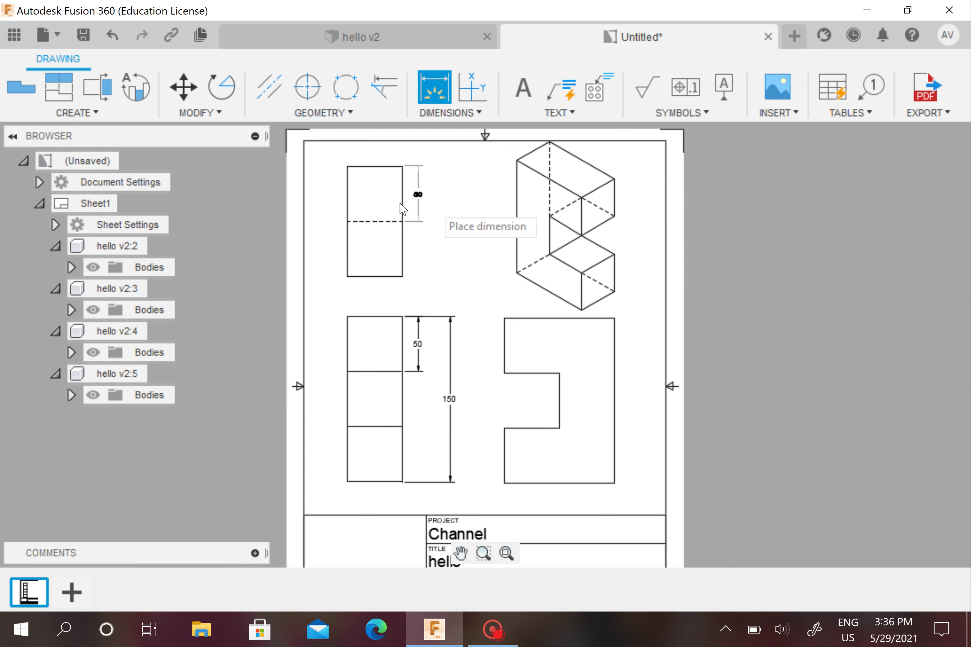
{"action": "left_click", "coordinate": [434, 208]}
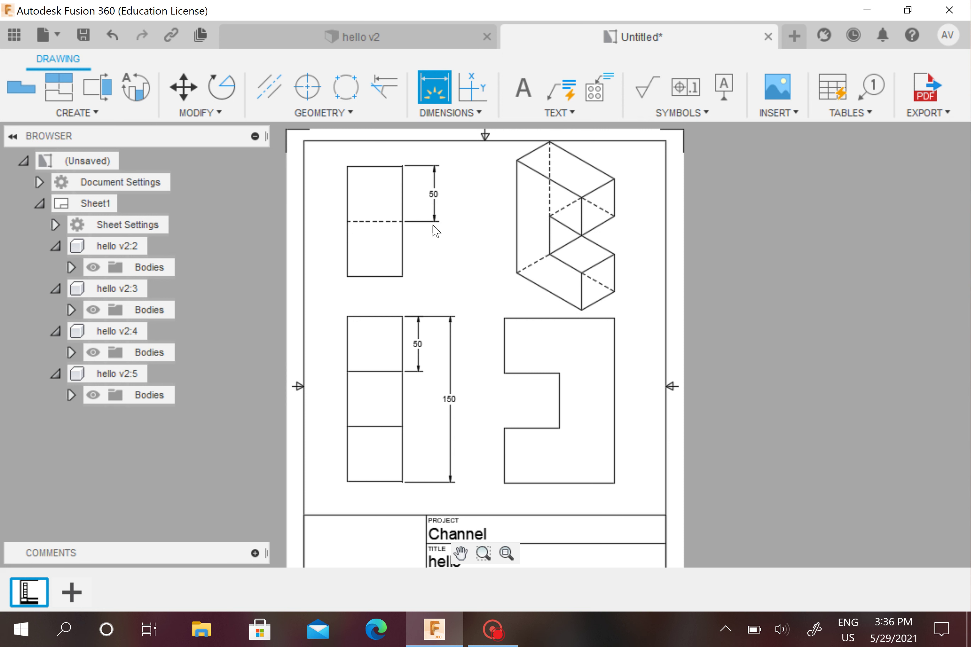
{"action": "left_click", "coordinate": [402, 274]}
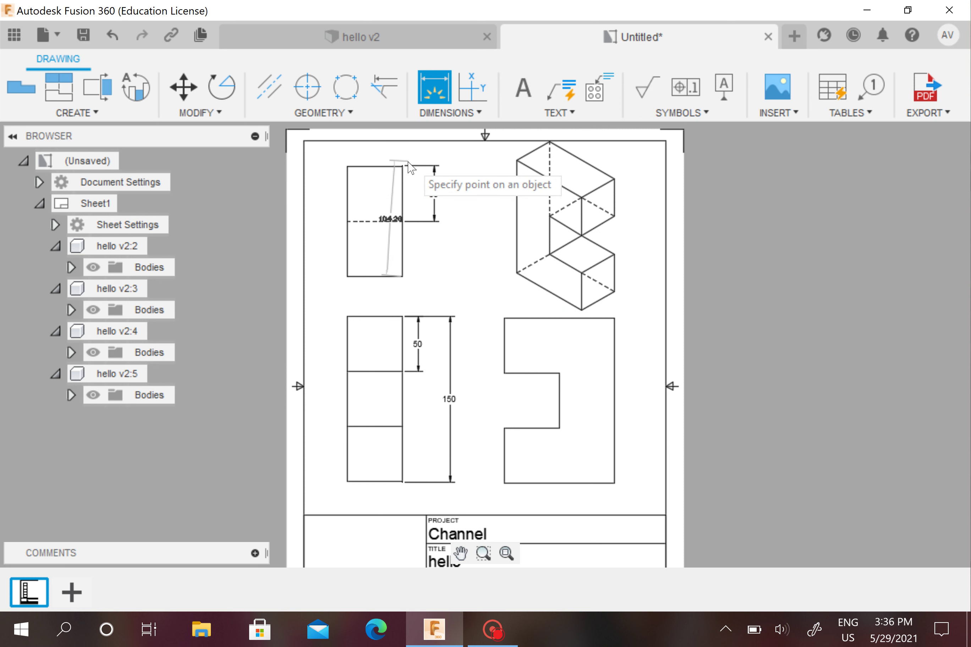
{"action": "left_click", "coordinate": [403, 165]}
{"action": "left_click", "coordinate": [466, 184]}
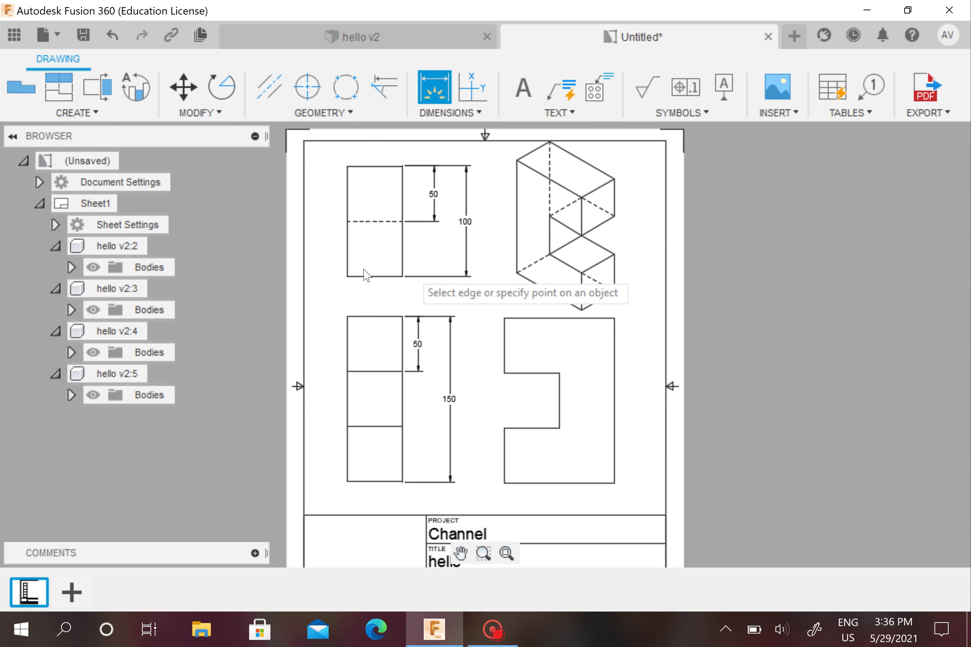
Dimension the top view's bottom width as 50, abandoning a hidden-line dimension.
{"action": "left_click", "coordinate": [347, 276]}
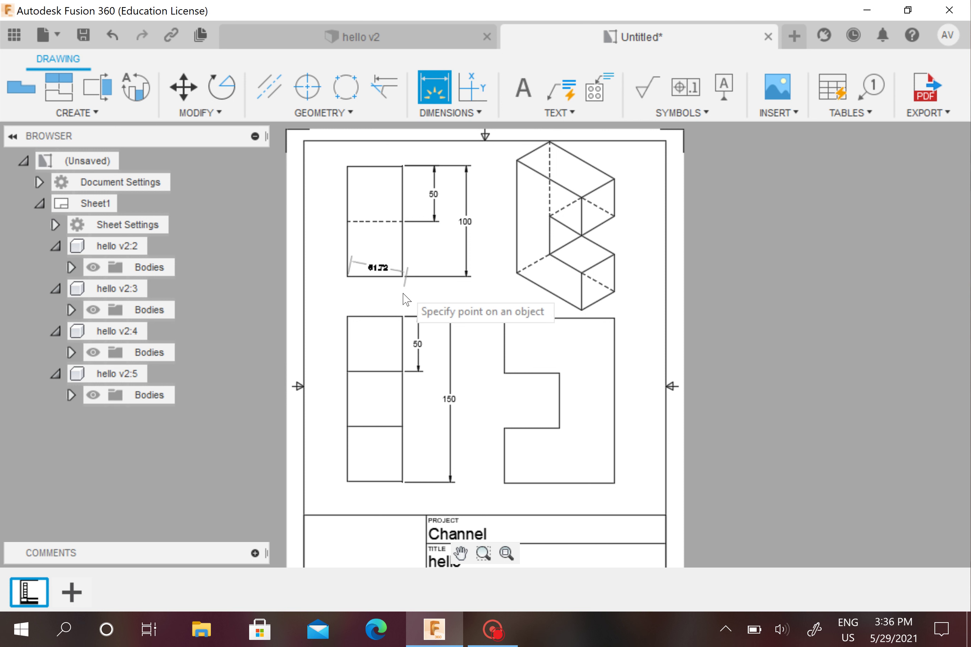
{"action": "left_click", "coordinate": [403, 278]}
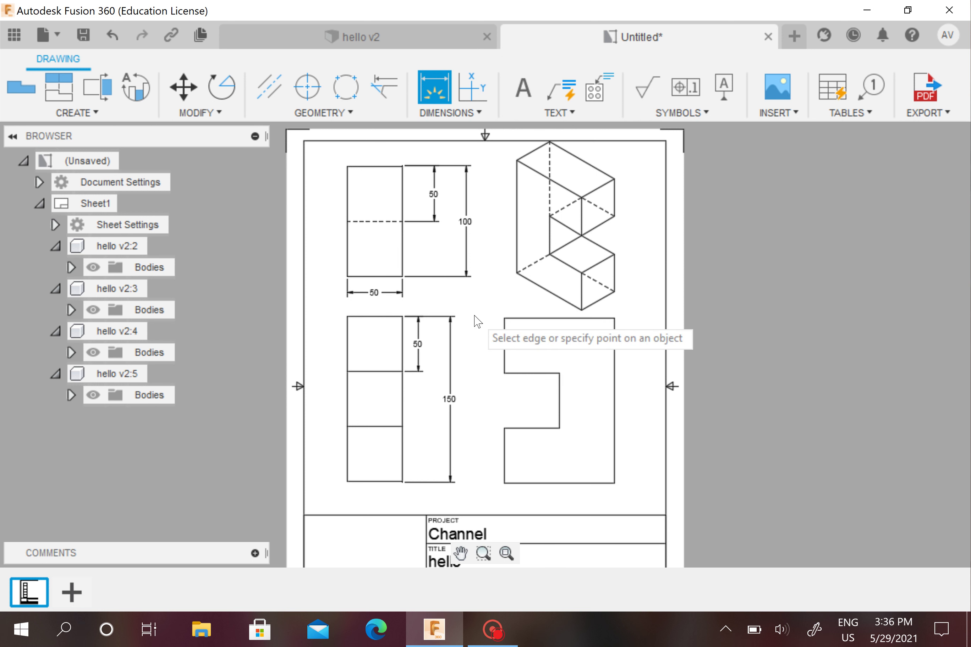
{"action": "left_click", "coordinate": [382, 222]}
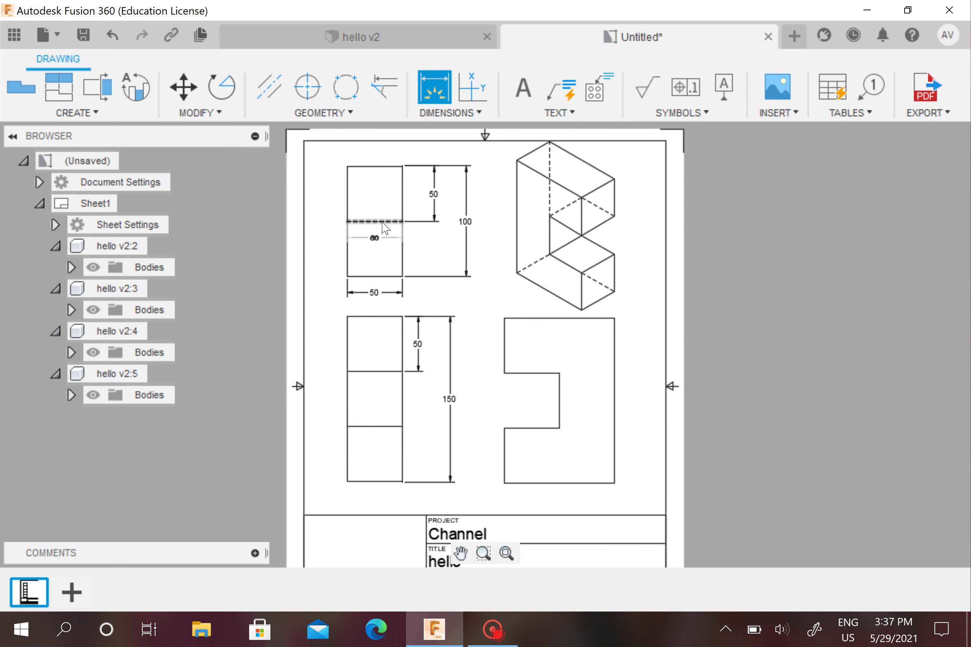
{"action": "key", "text": "Escape"}
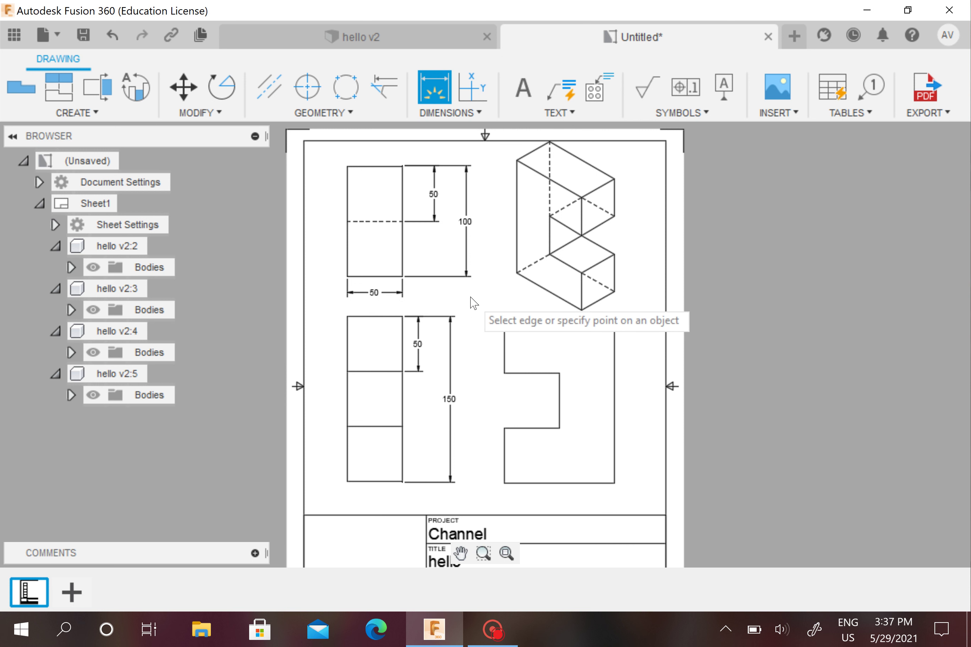
{"action": "left_click", "coordinate": [376, 37]}
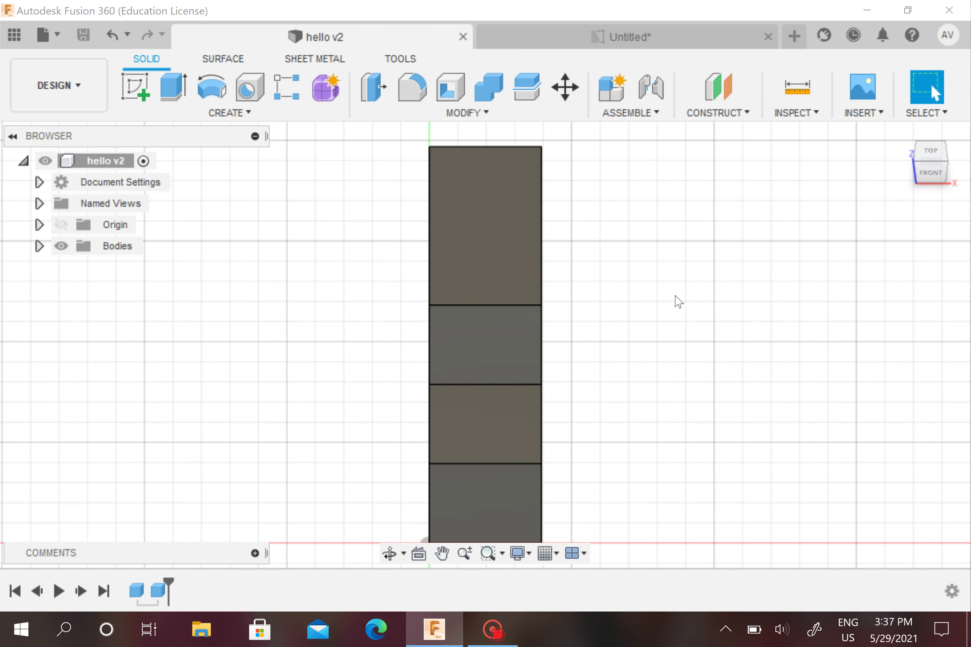
{"action": "left_click", "coordinate": [626, 347]}
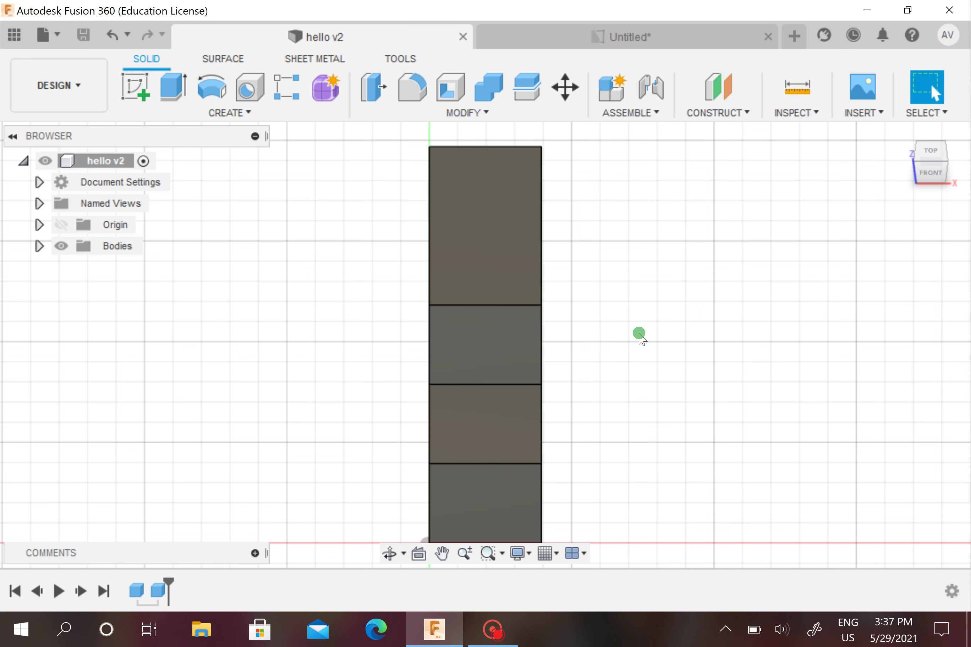
{"action": "left_click", "coordinate": [932, 167]}
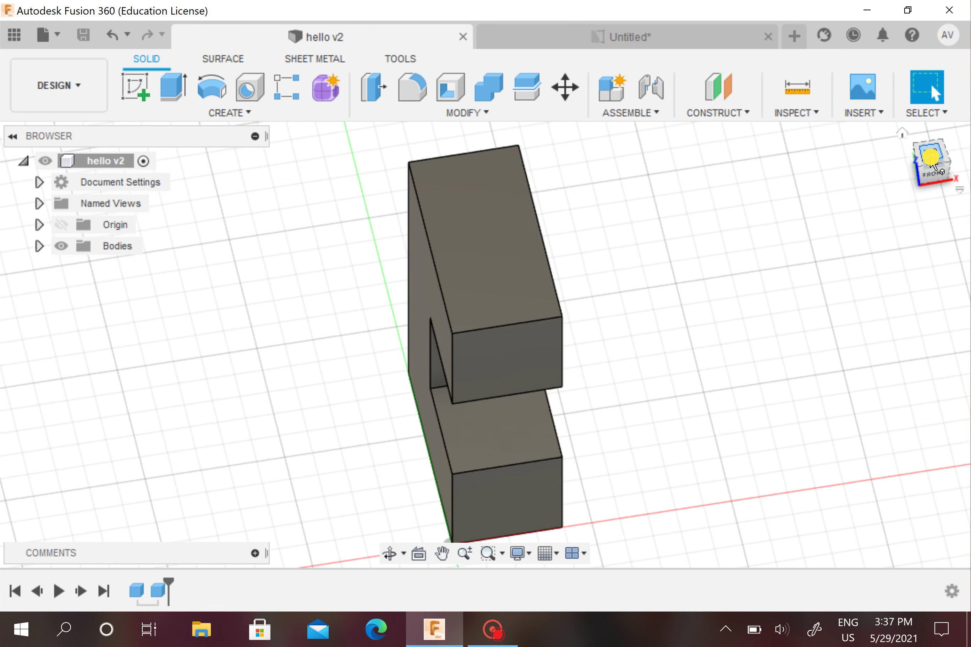
{"action": "left_click", "coordinate": [928, 156]}
{"action": "left_click", "coordinate": [902, 132]}
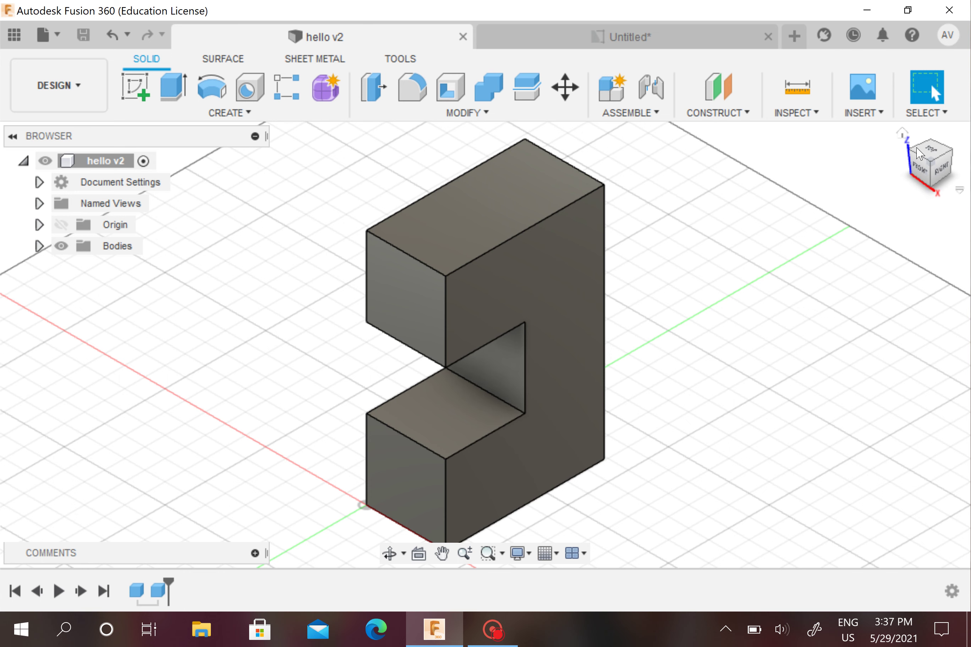
{"action": "left_click", "coordinate": [932, 145]}
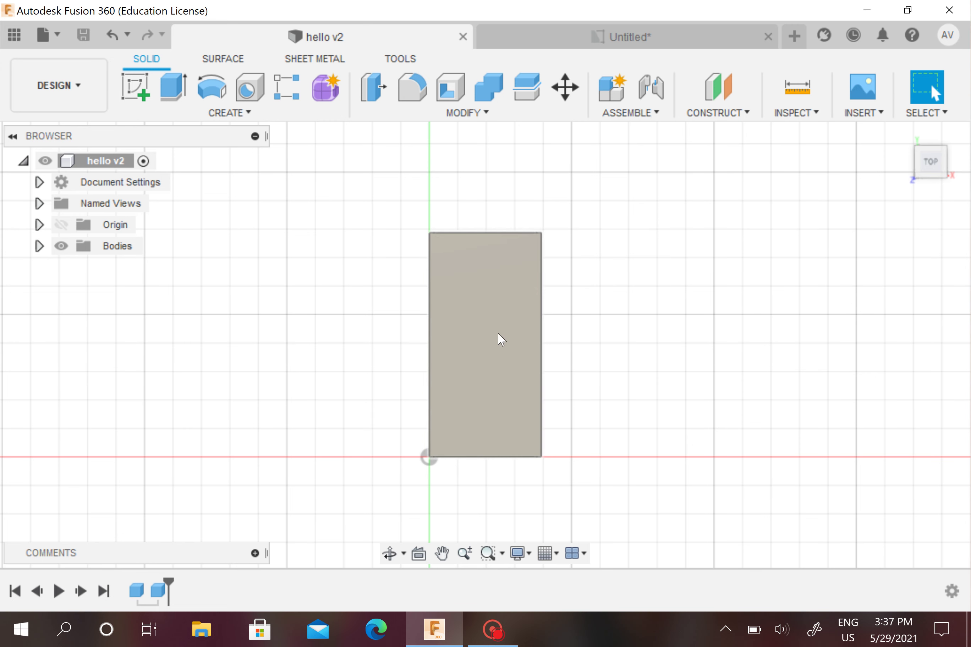
{"action": "left_click", "coordinate": [901, 138]}
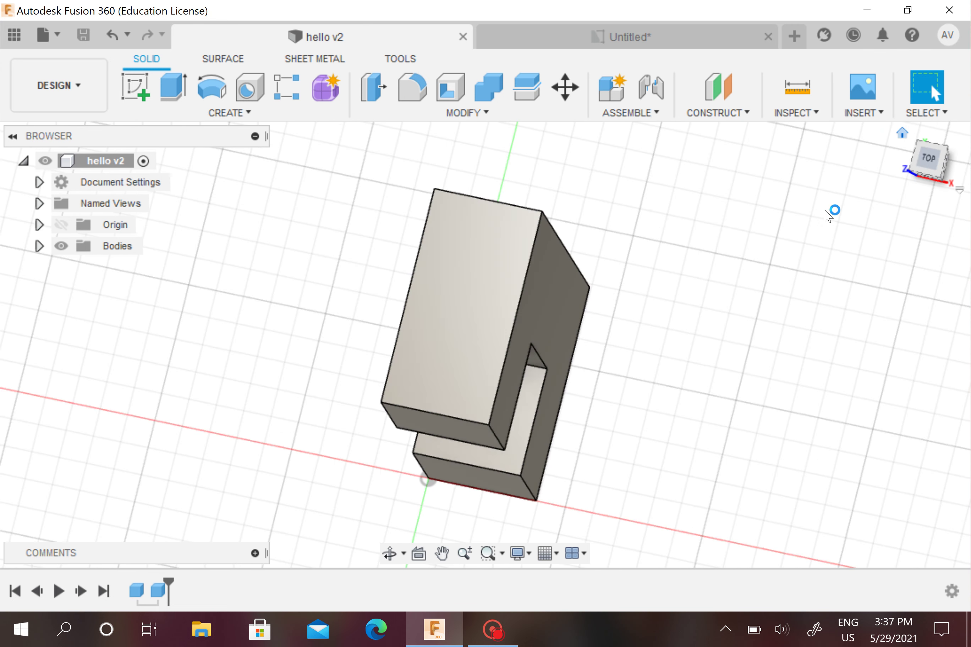
{"action": "left_click", "coordinate": [664, 41]}
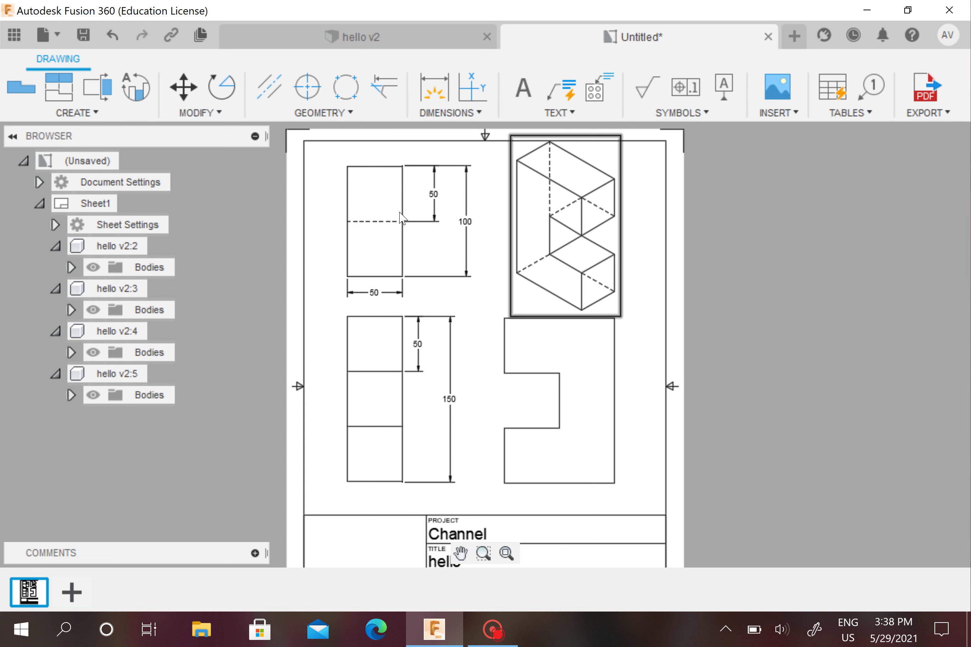
{"action": "left_click", "coordinate": [373, 37]}
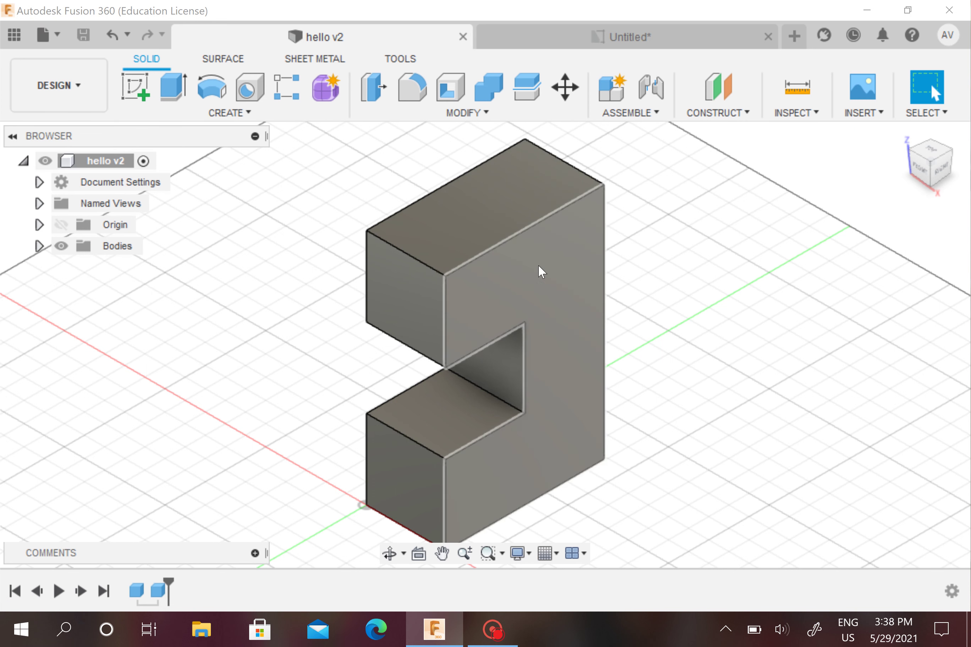
{"action": "left_click", "coordinate": [612, 39]}
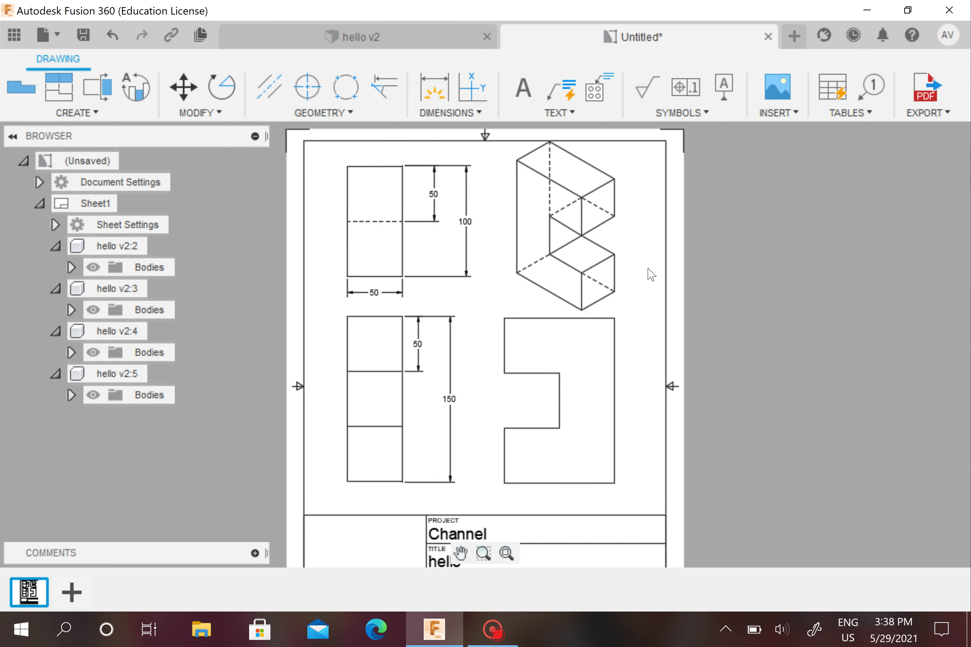